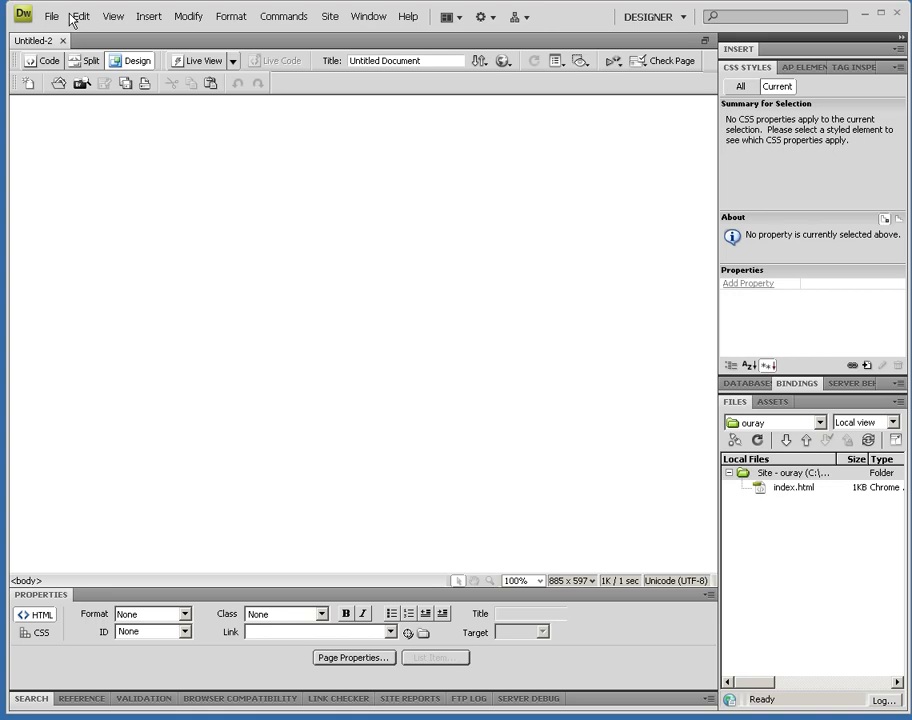
Start saving the untitled page under a new name and create a folder called quickdirtycss on the Desktop.
{"action": "left_click", "coordinate": [50, 16]}
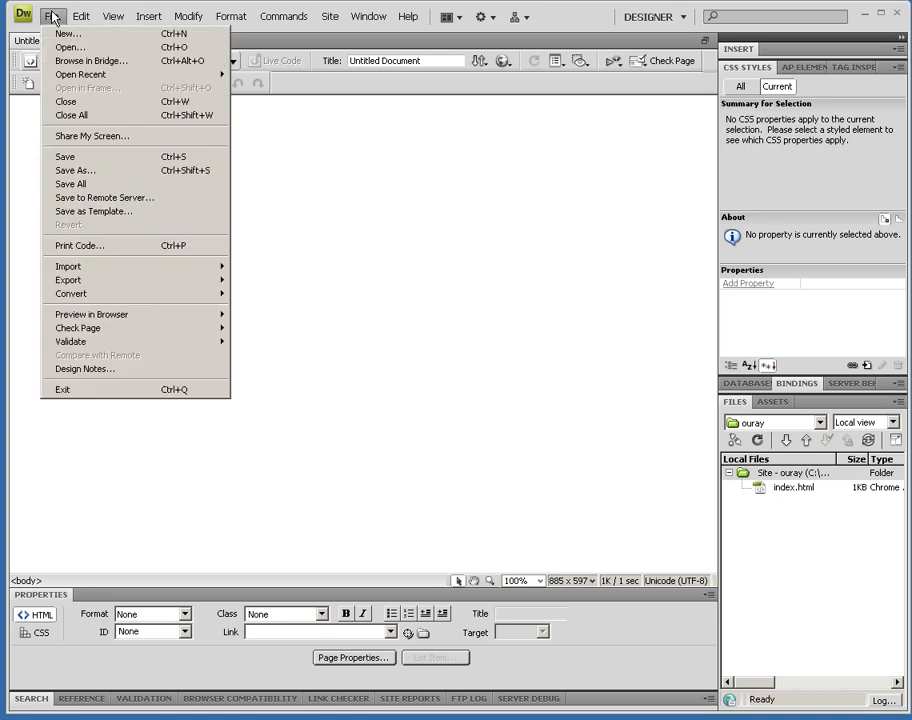
{"action": "left_click", "coordinate": [80, 171]}
{"action": "left_click", "coordinate": [52, 135]}
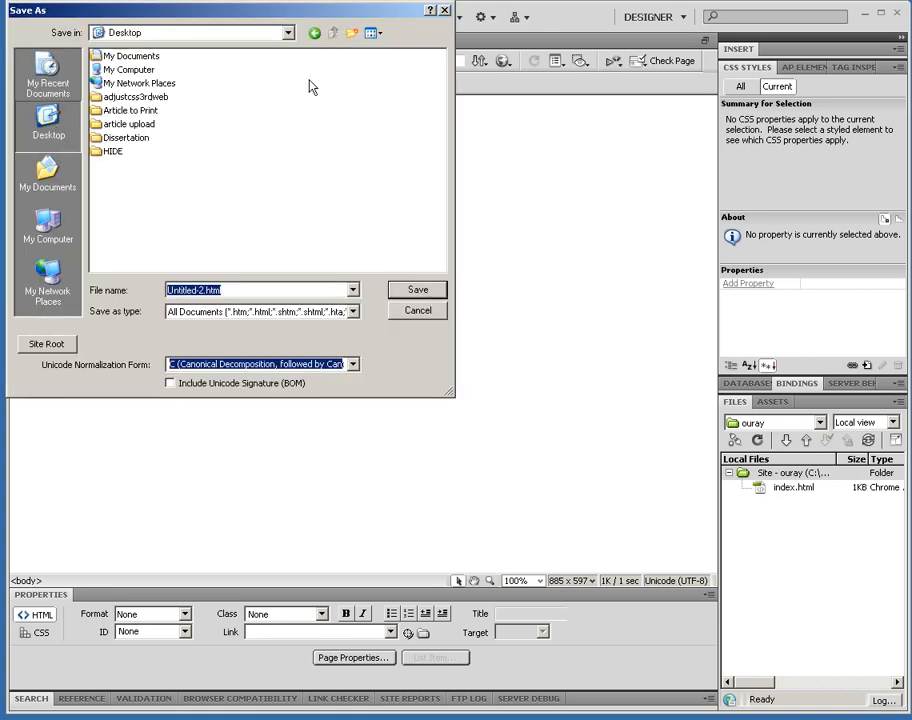
{"action": "left_click", "coordinate": [357, 33]}
{"action": "type", "text": "quickdirtycss"}
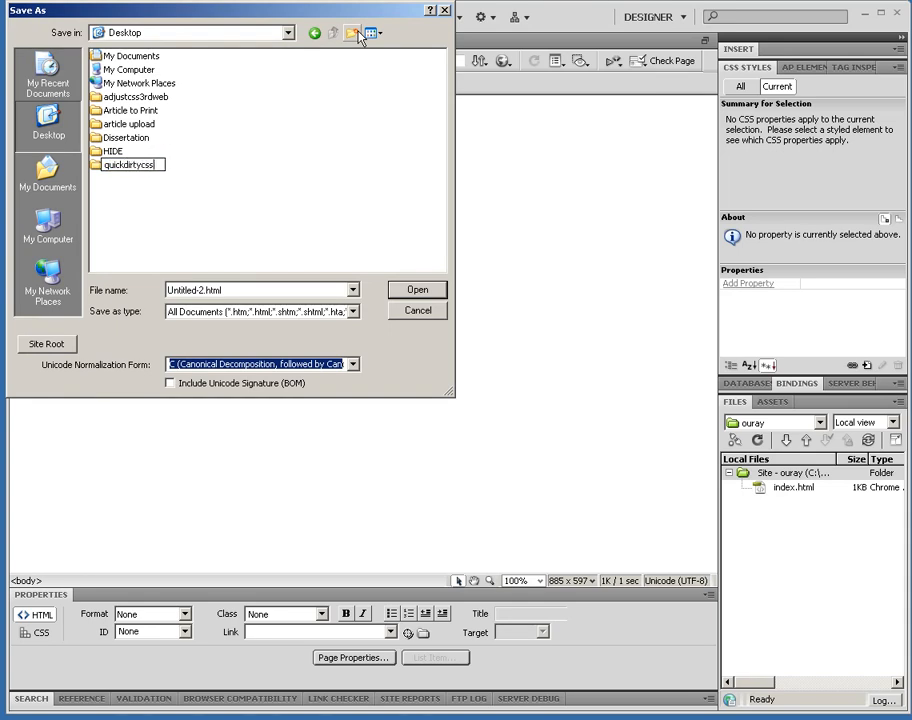
{"action": "key", "text": "Return"}
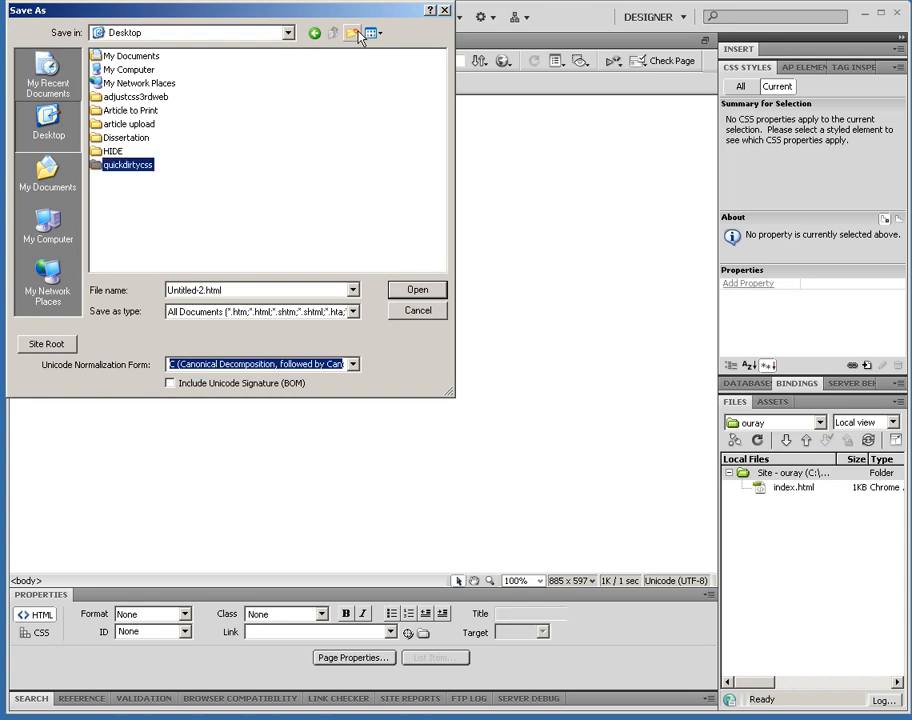
Save the page as index.html inside the quickdirtycss folder.
{"action": "double_click", "coordinate": [130, 166]}
{"action": "left_click", "coordinate": [212, 293]}
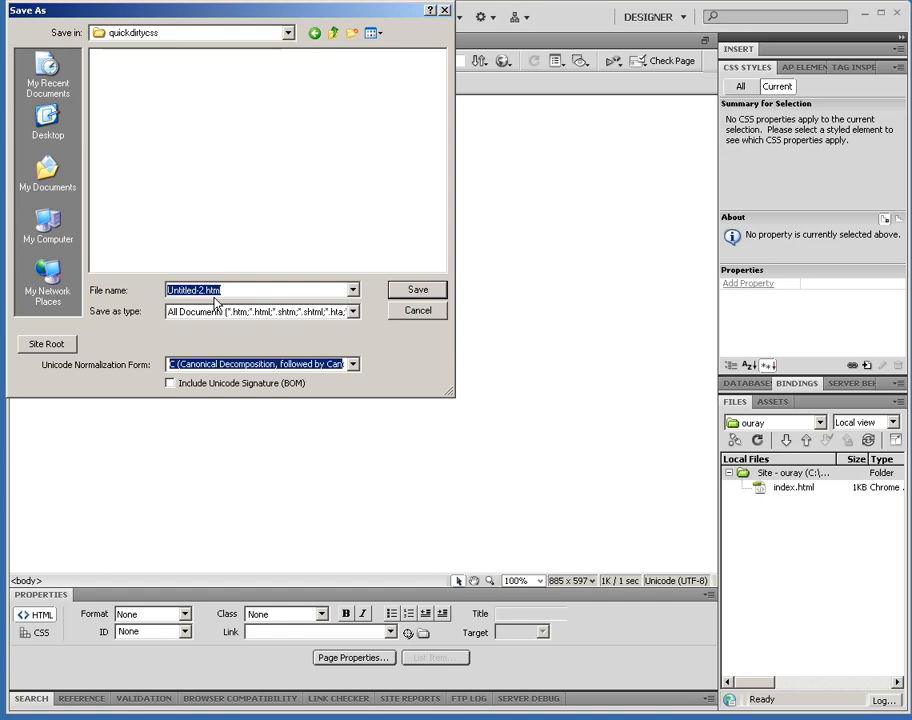
{"action": "type", "text": "index"}
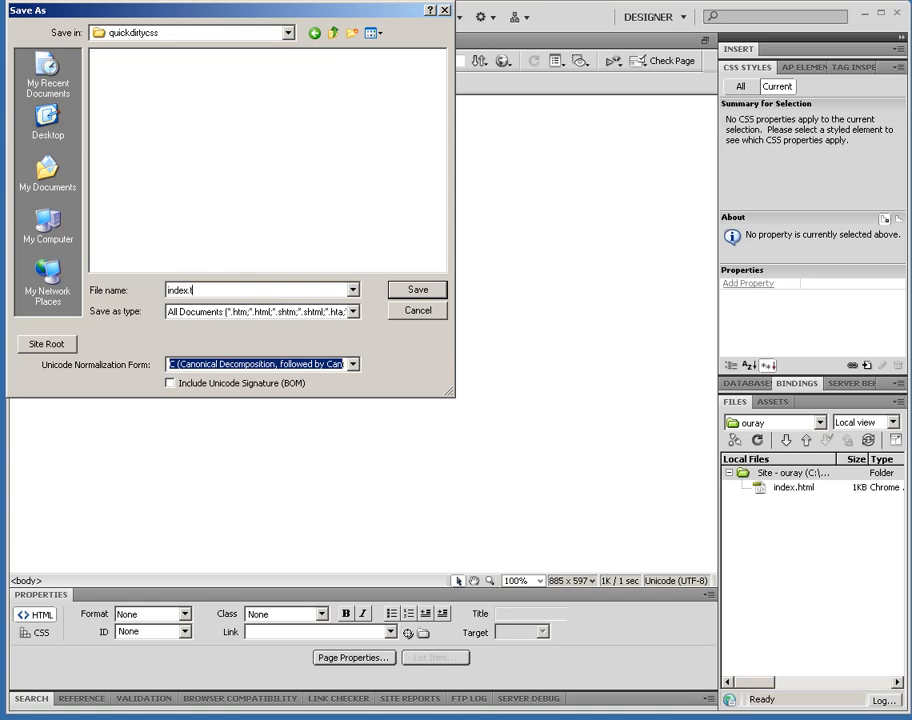
{"action": "left_click", "coordinate": [418, 290]}
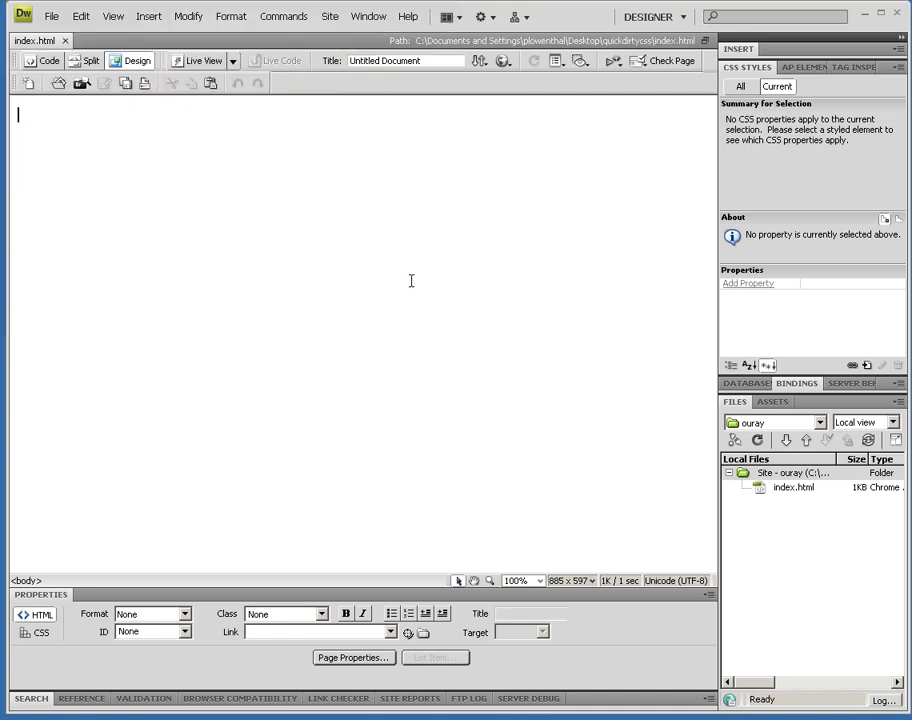
In the page properties, set the page font to Arial, Helvetica, sans-serif and the size to 14 px.
{"action": "left_click", "coordinate": [188, 17]}
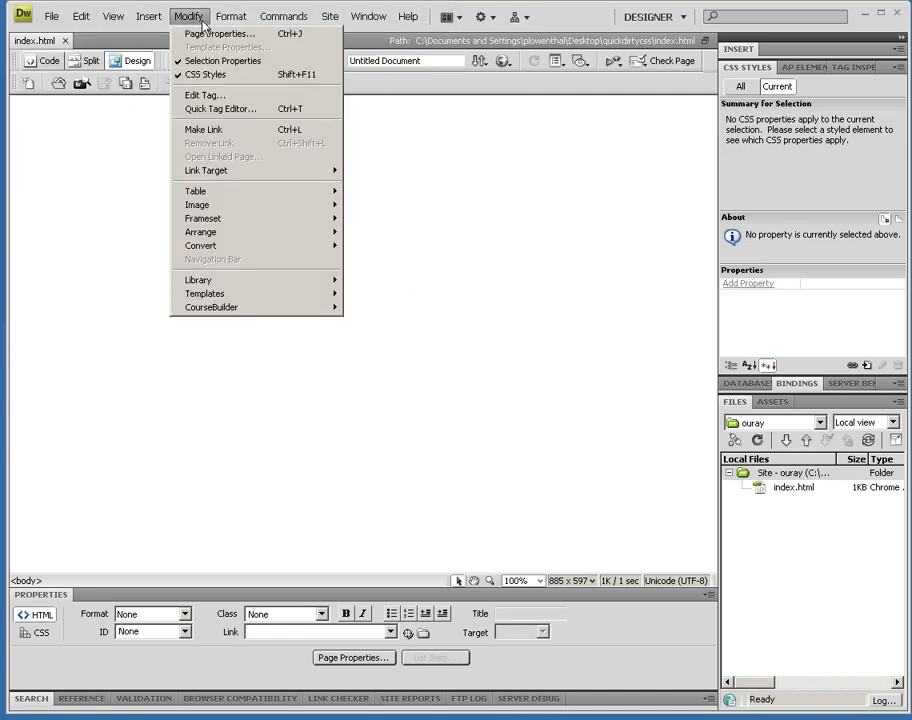
{"action": "left_click", "coordinate": [214, 33]}
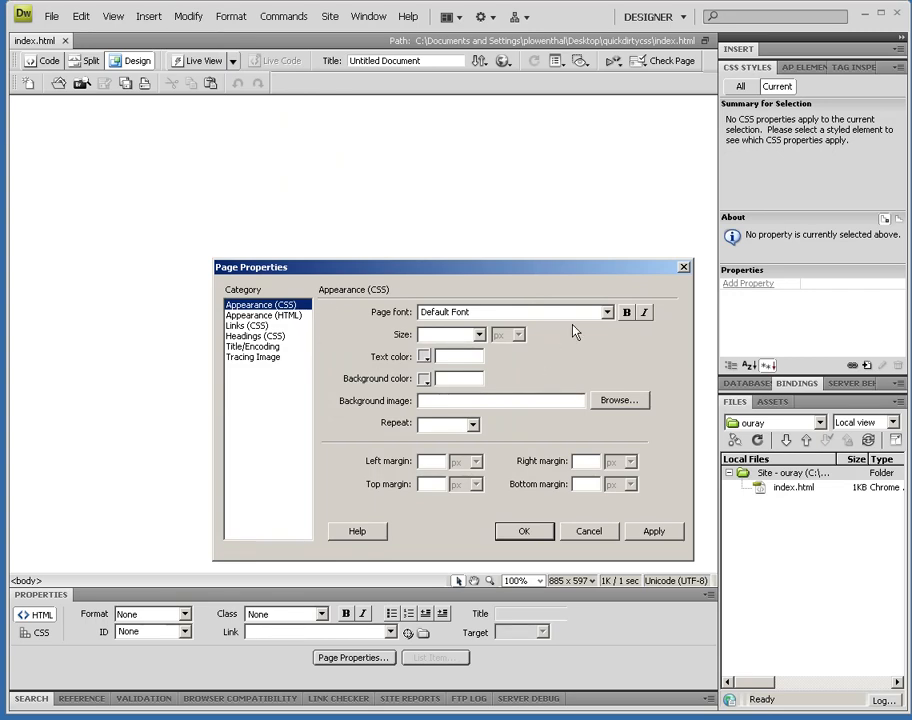
{"action": "left_click", "coordinate": [608, 314]}
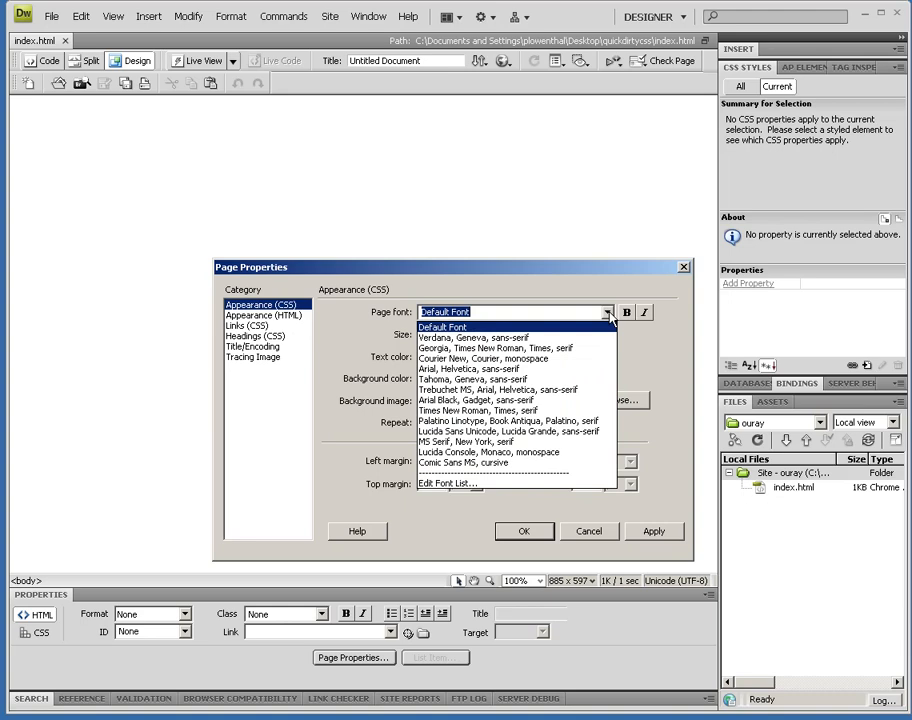
{"action": "left_click", "coordinate": [536, 368]}
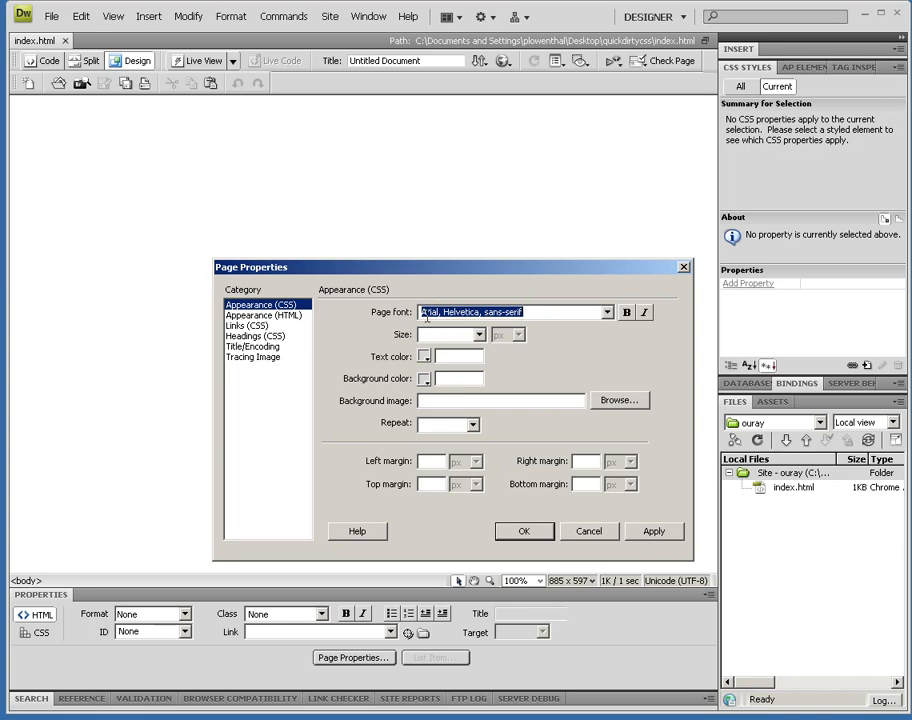
{"action": "left_click", "coordinate": [480, 335]}
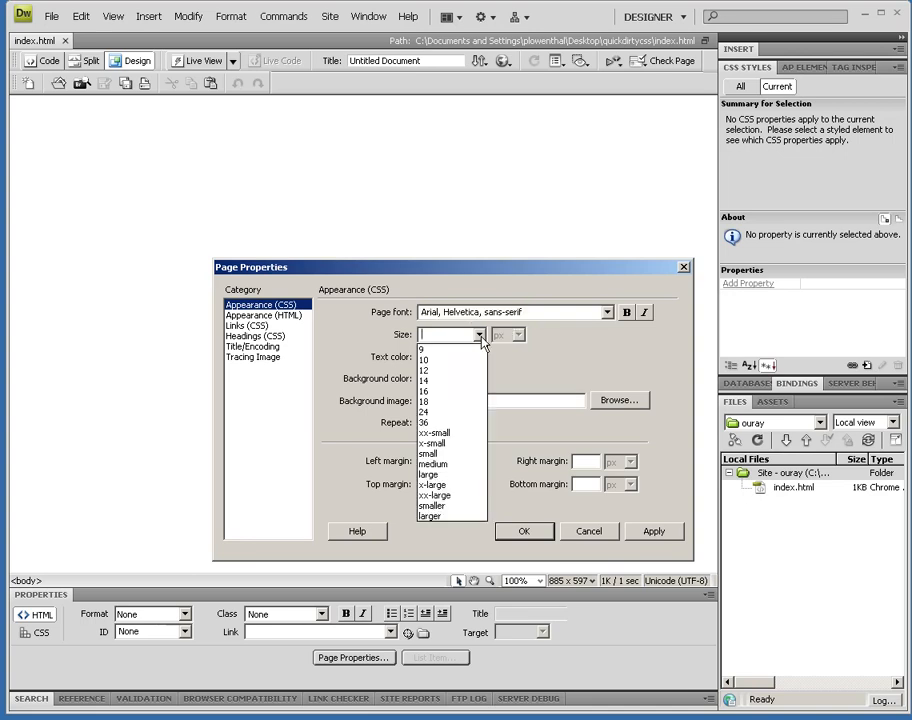
{"action": "left_click", "coordinate": [438, 383]}
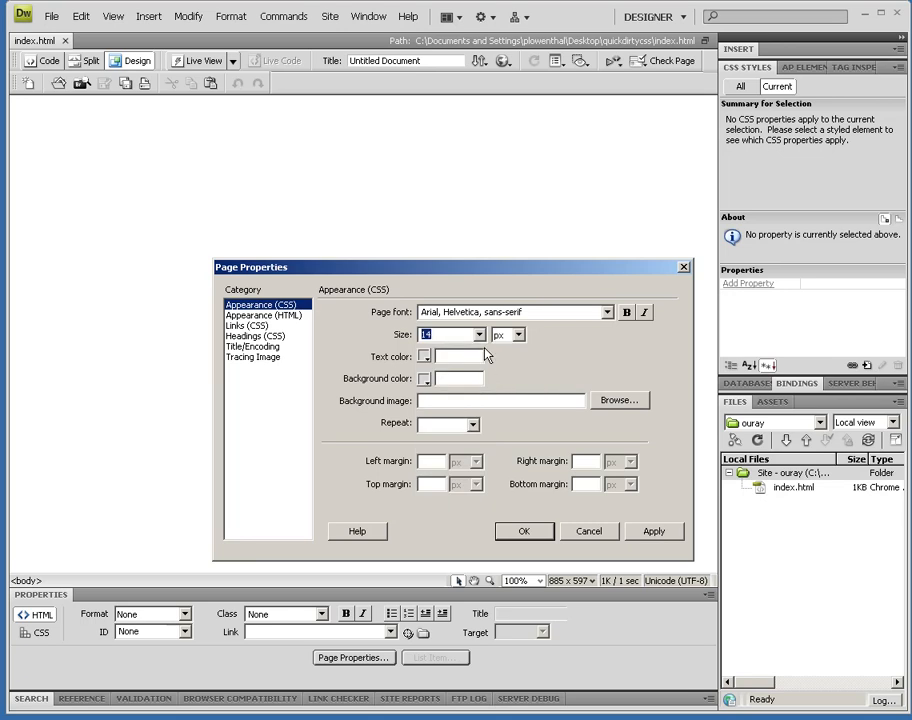
Set the page's text color to dark blue #006 and its background color to #CC0.
{"action": "left_click", "coordinate": [425, 358]}
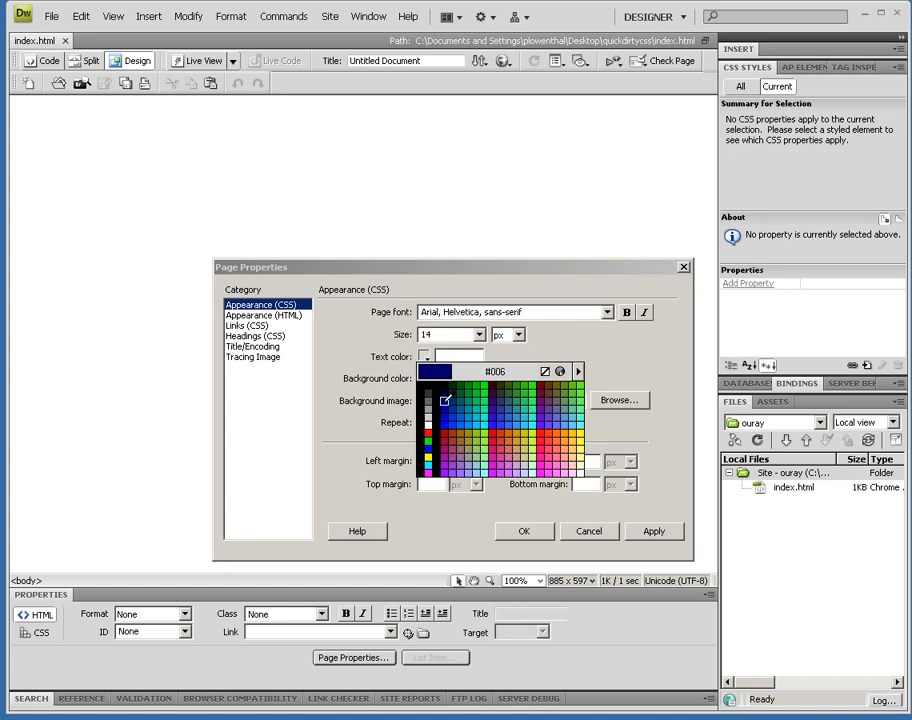
{"action": "left_click", "coordinate": [444, 402]}
{"action": "left_click", "coordinate": [425, 380]}
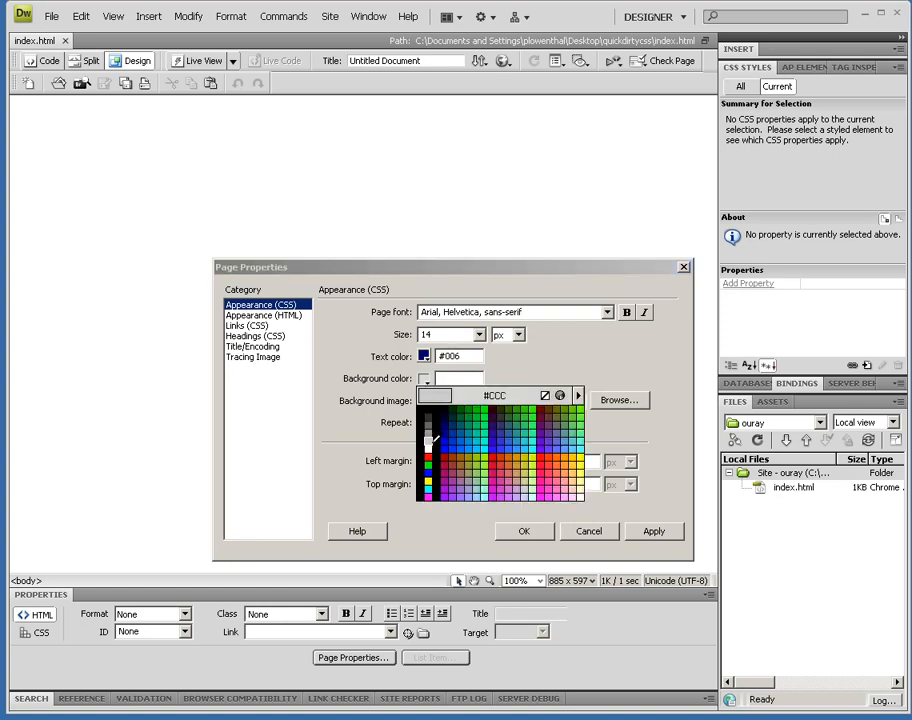
{"action": "left_click", "coordinate": [524, 465]}
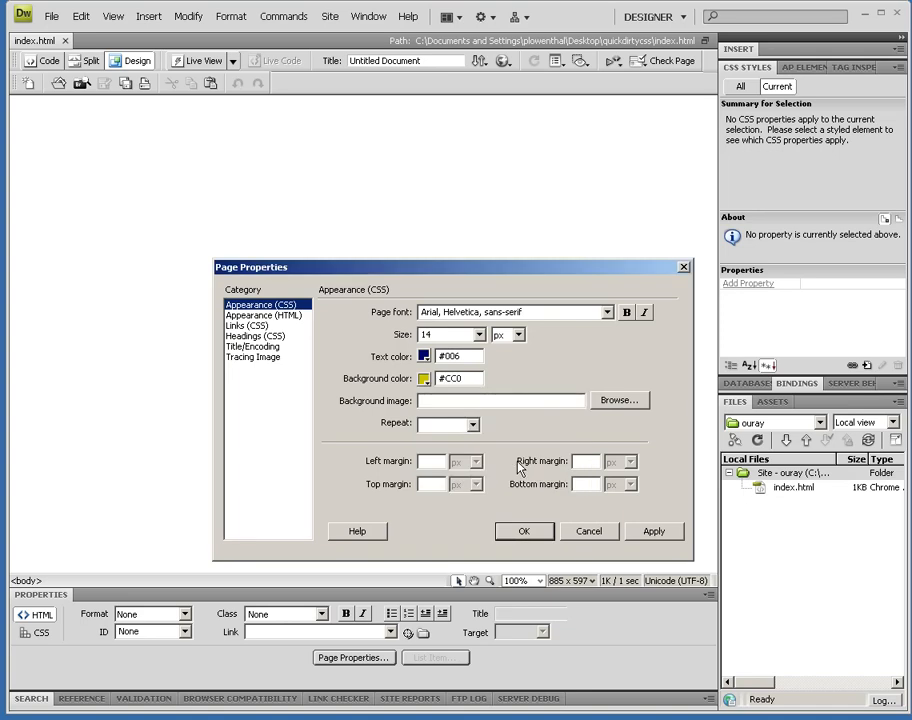
Set the page's left, top, right and bottom margins all to 0 px.
{"action": "left_click", "coordinate": [434, 463]}
{"action": "type", "text": "0"}
{"action": "left_click", "coordinate": [431, 484]}
{"action": "type", "text": "0"}
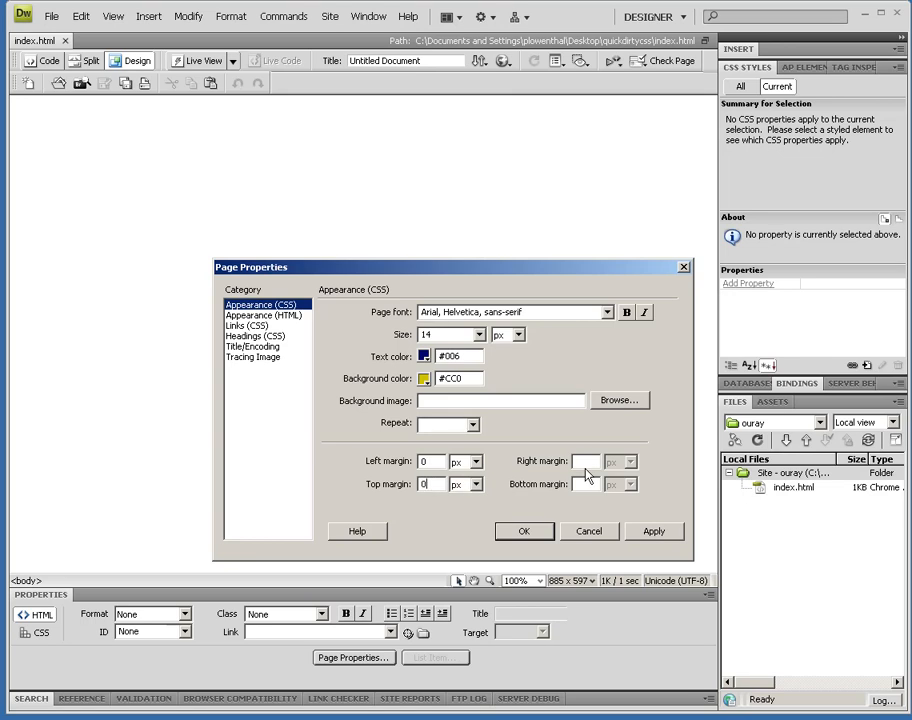
{"action": "left_click", "coordinate": [589, 466]}
{"action": "type", "text": "0"}
{"action": "left_click", "coordinate": [587, 484]}
{"action": "type", "text": "0"}
{"action": "left_click", "coordinate": [264, 315]}
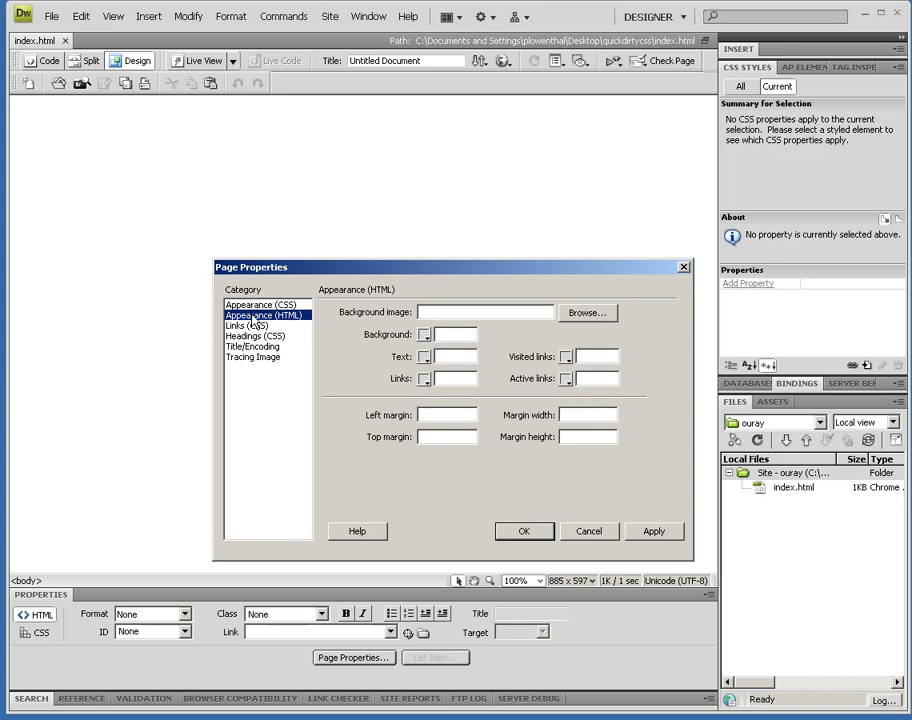
{"action": "left_click", "coordinate": [258, 305]}
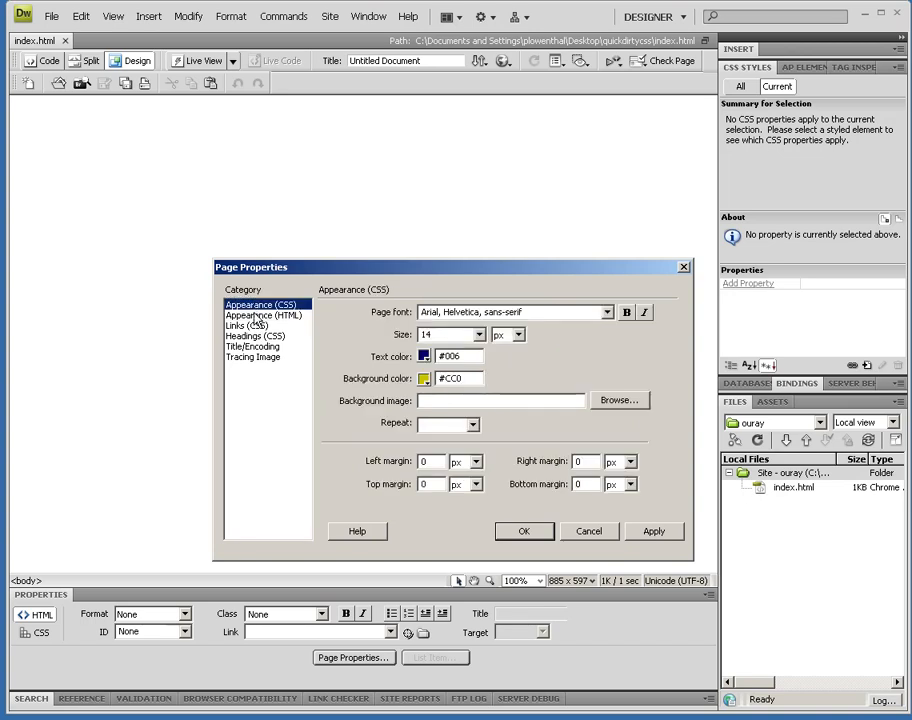
{"action": "left_click", "coordinate": [257, 316]}
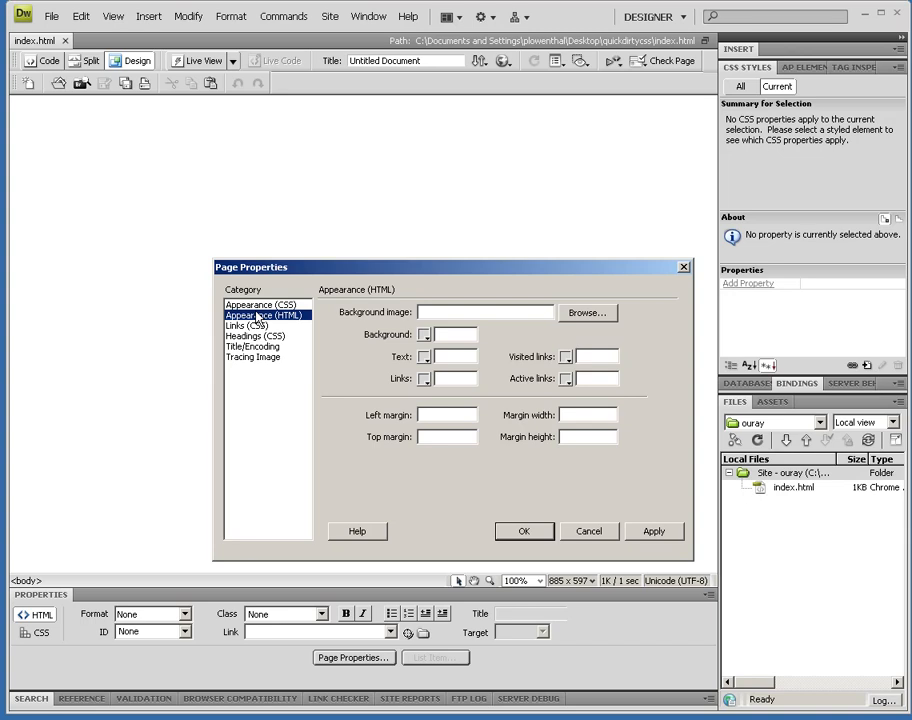
{"action": "left_click", "coordinate": [257, 305]}
Style the page's links with size 14 px, link color #900 and rollover color #06C.
{"action": "left_click", "coordinate": [252, 326]}
{"action": "left_click", "coordinate": [471, 334]}
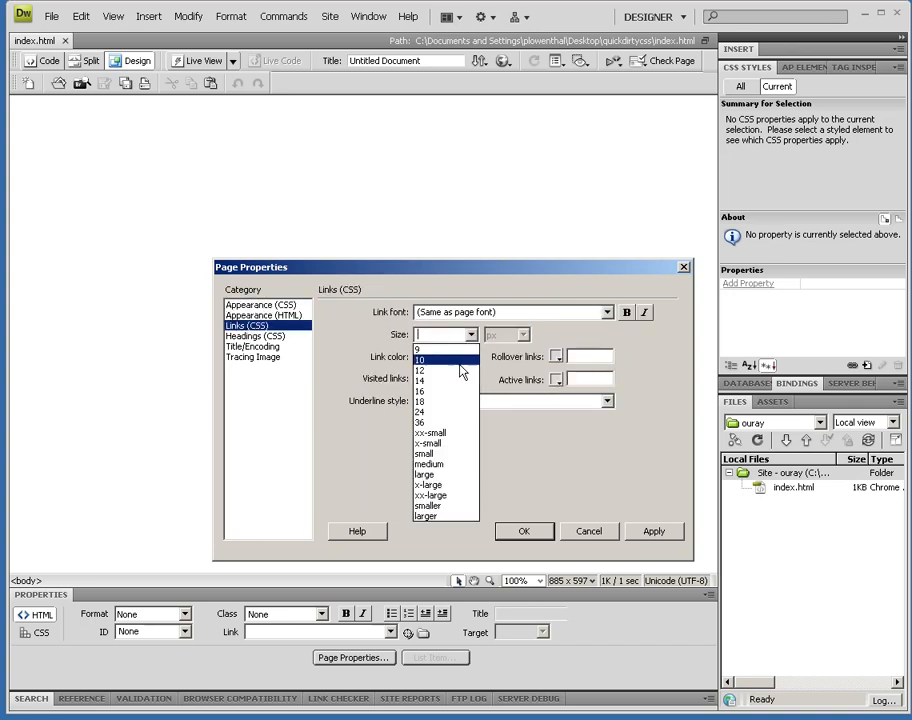
{"action": "left_click", "coordinate": [449, 382]}
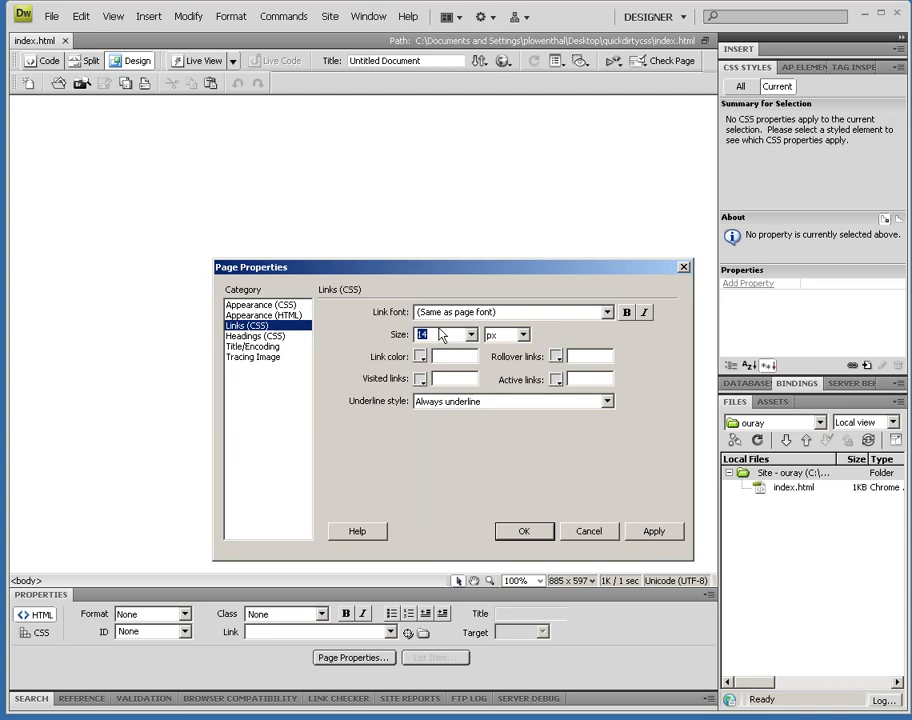
{"action": "left_click", "coordinate": [420, 357]}
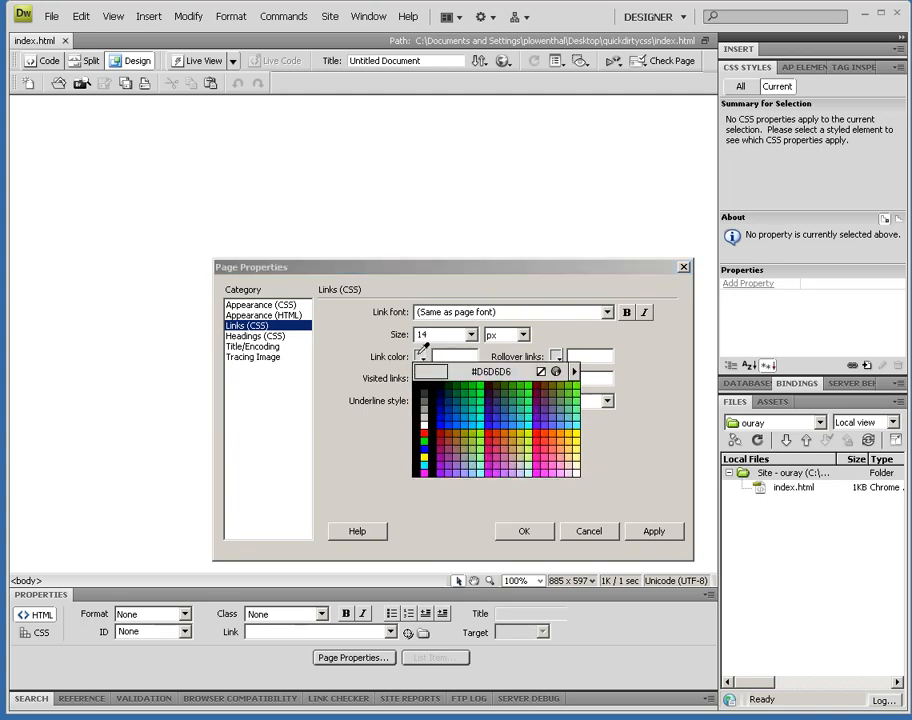
{"action": "left_click", "coordinate": [442, 431]}
{"action": "left_click", "coordinate": [555, 357]}
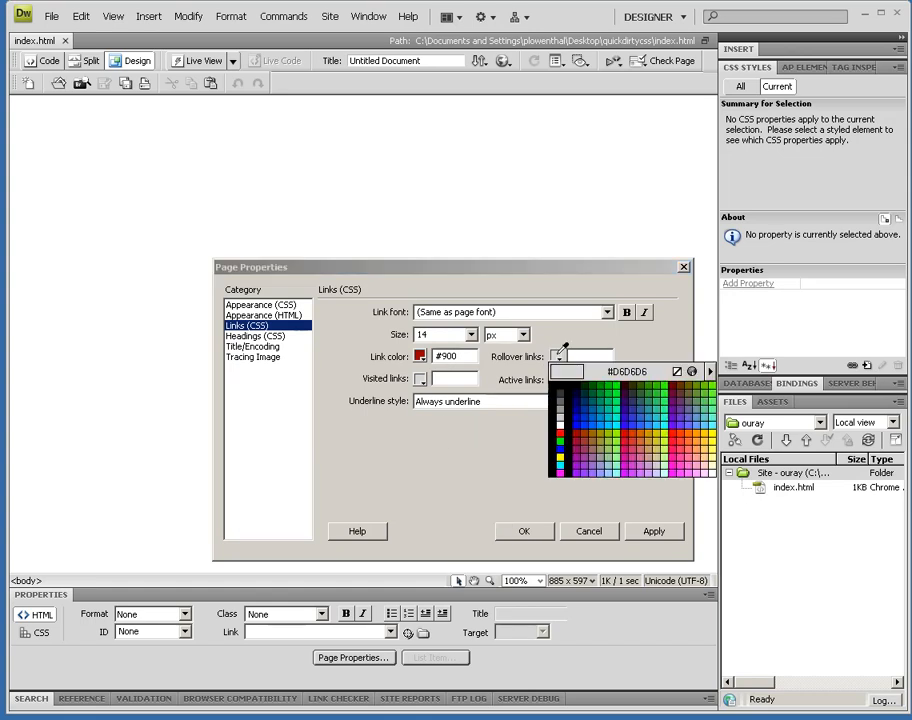
{"action": "left_click", "coordinate": [592, 418]}
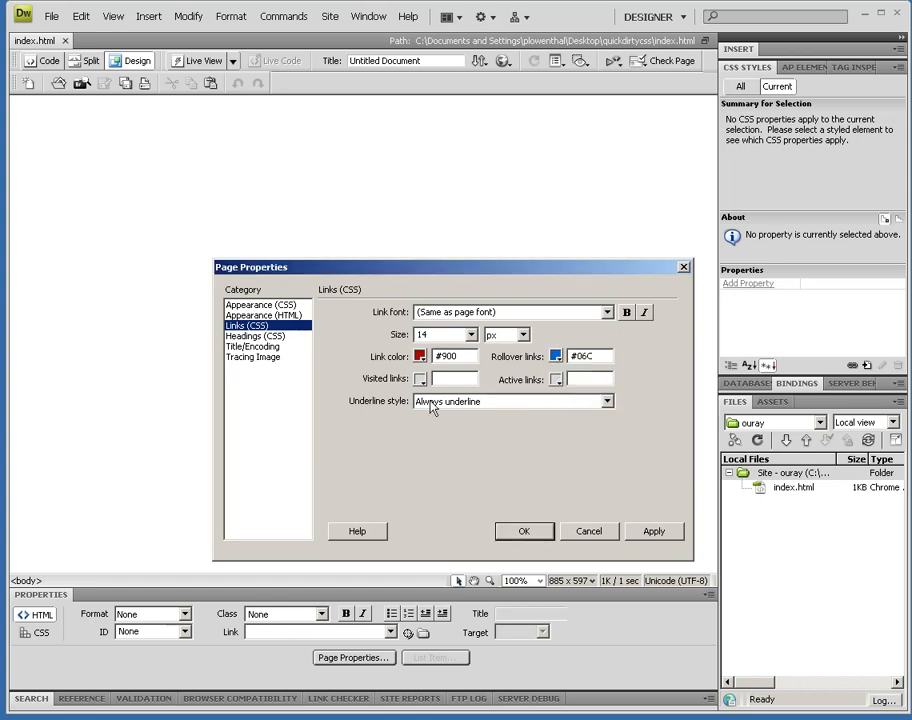
Set the CSS heading sizes to 24 px for Heading 1 and 18 px for Heading 2.
{"action": "left_click", "coordinate": [260, 337]}
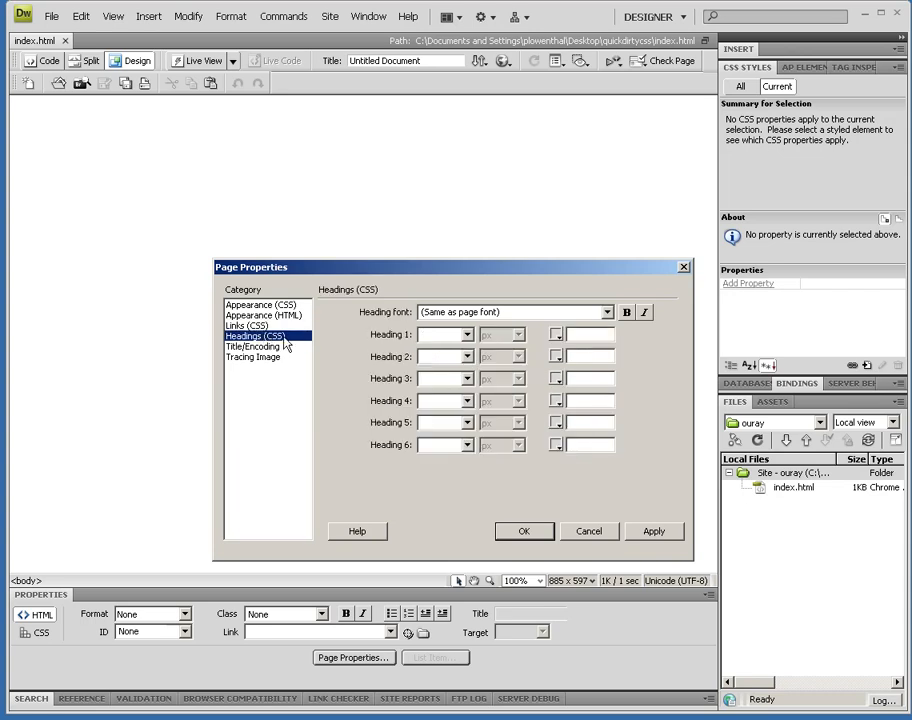
{"action": "left_click", "coordinate": [467, 335]}
{"action": "left_click", "coordinate": [468, 338]}
{"action": "left_click", "coordinate": [468, 338]}
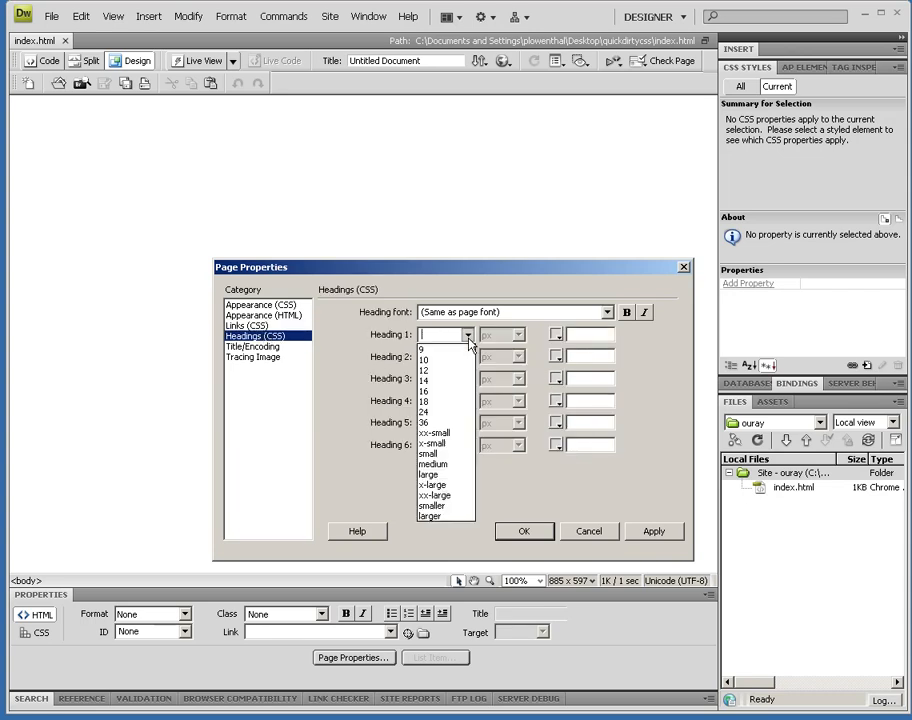
{"action": "left_click", "coordinate": [453, 413]}
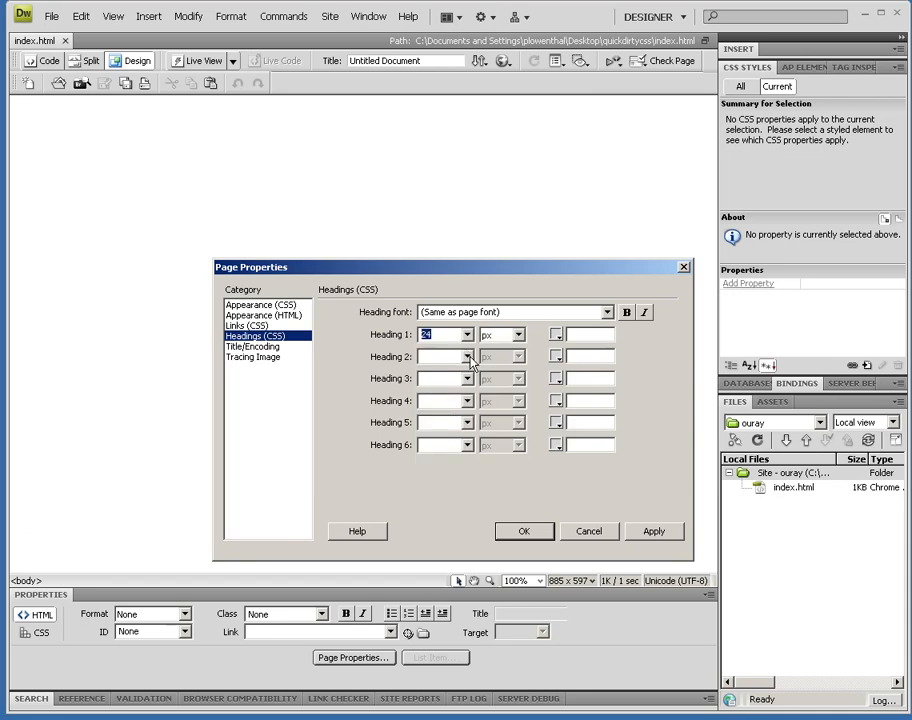
{"action": "left_click", "coordinate": [467, 357]}
{"action": "left_click", "coordinate": [441, 433]}
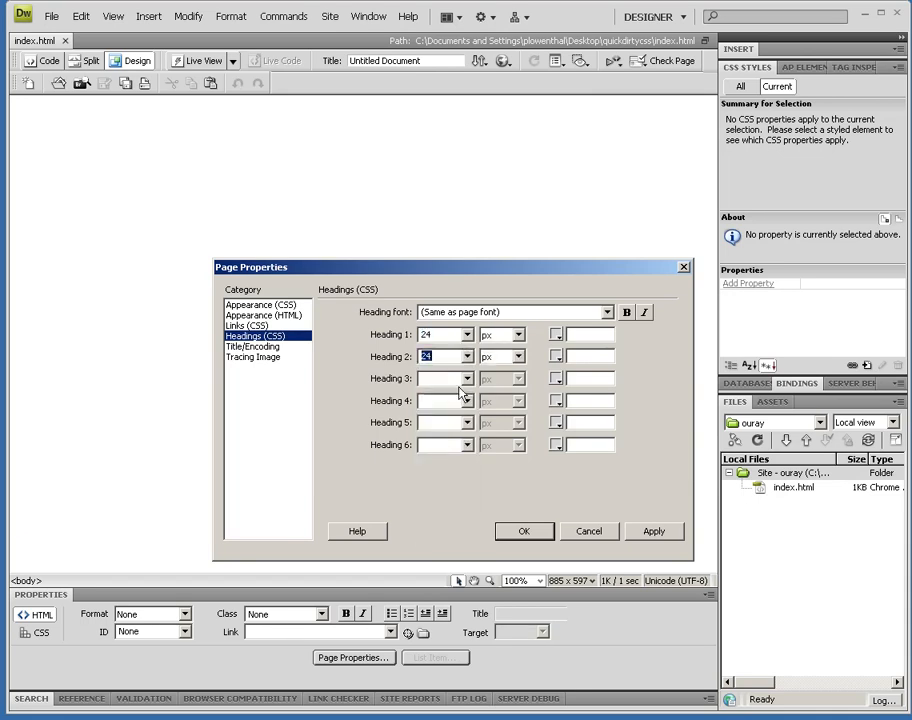
{"action": "left_click", "coordinate": [467, 357]}
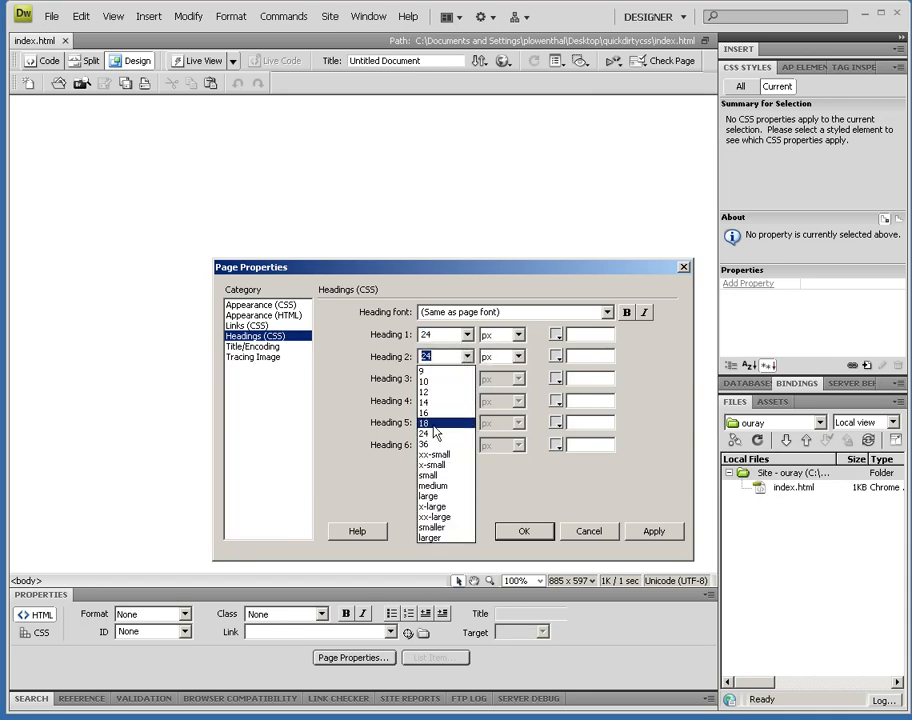
{"action": "left_click", "coordinate": [438, 422]}
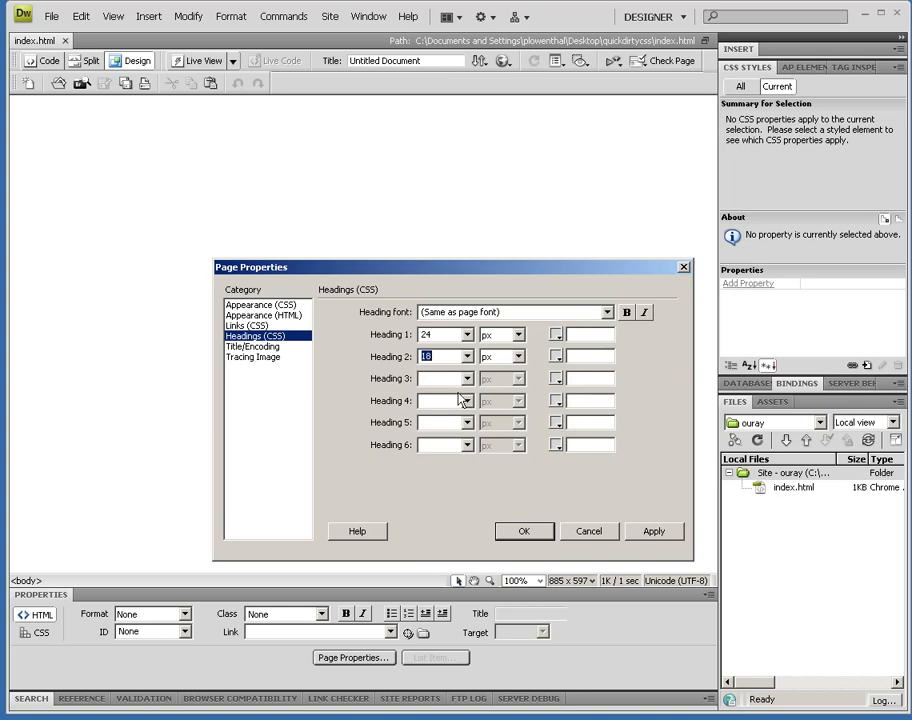
Color Heading 1 dark green #030 and Heading 2 dark blue #006.
{"action": "left_click", "coordinate": [557, 334]}
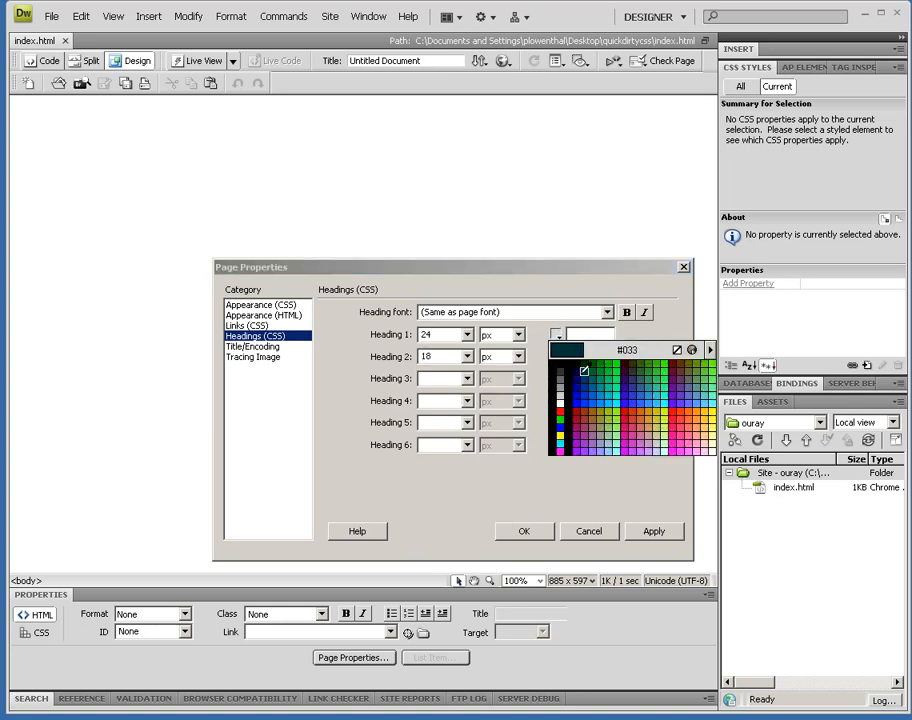
{"action": "left_click", "coordinate": [585, 363]}
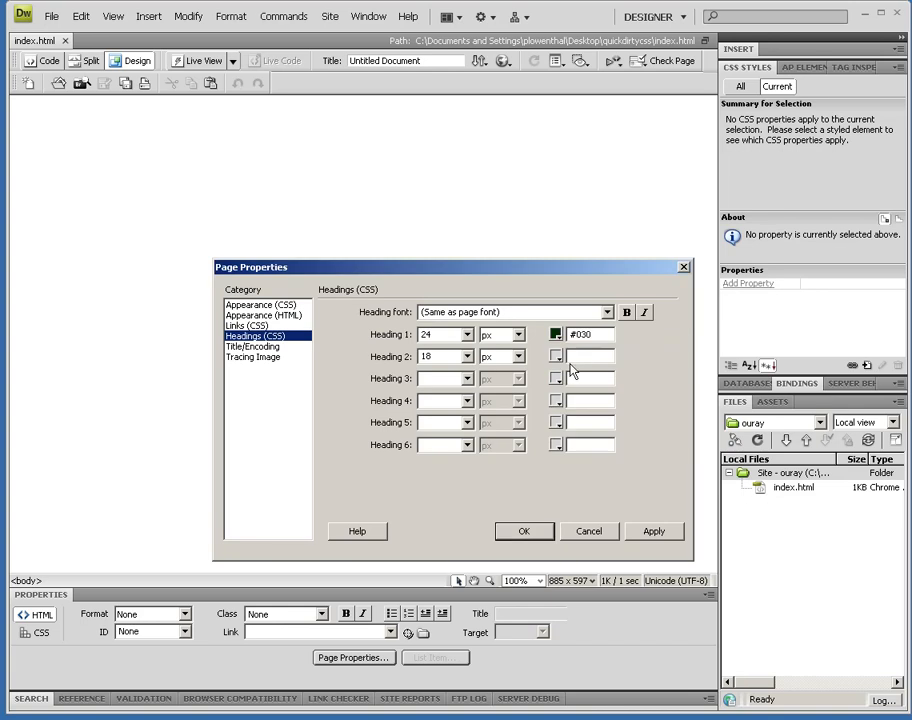
{"action": "left_click", "coordinate": [557, 358]}
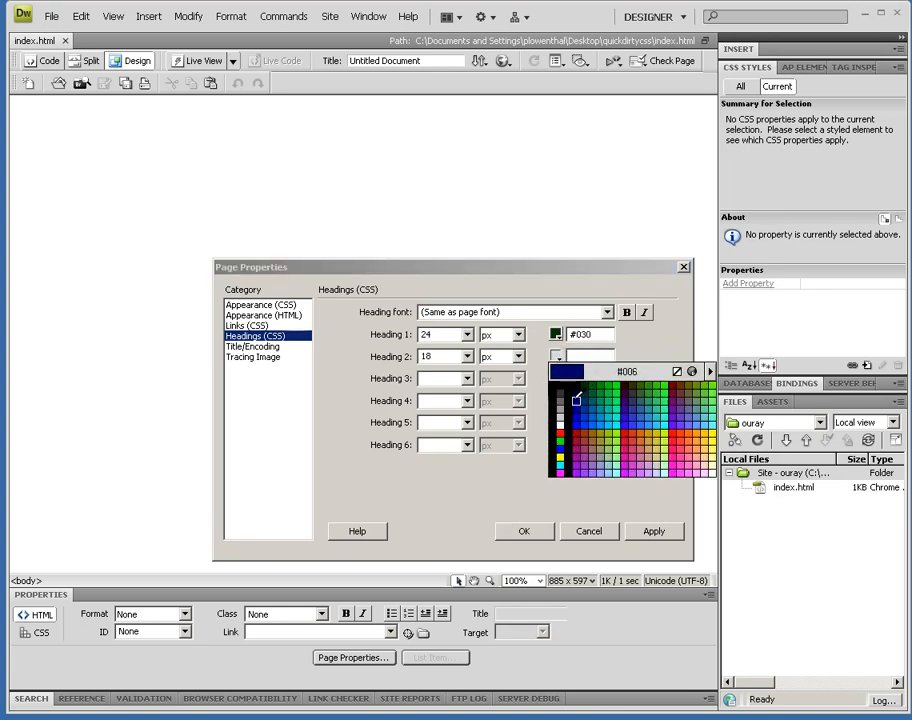
{"action": "left_click", "coordinate": [576, 400]}
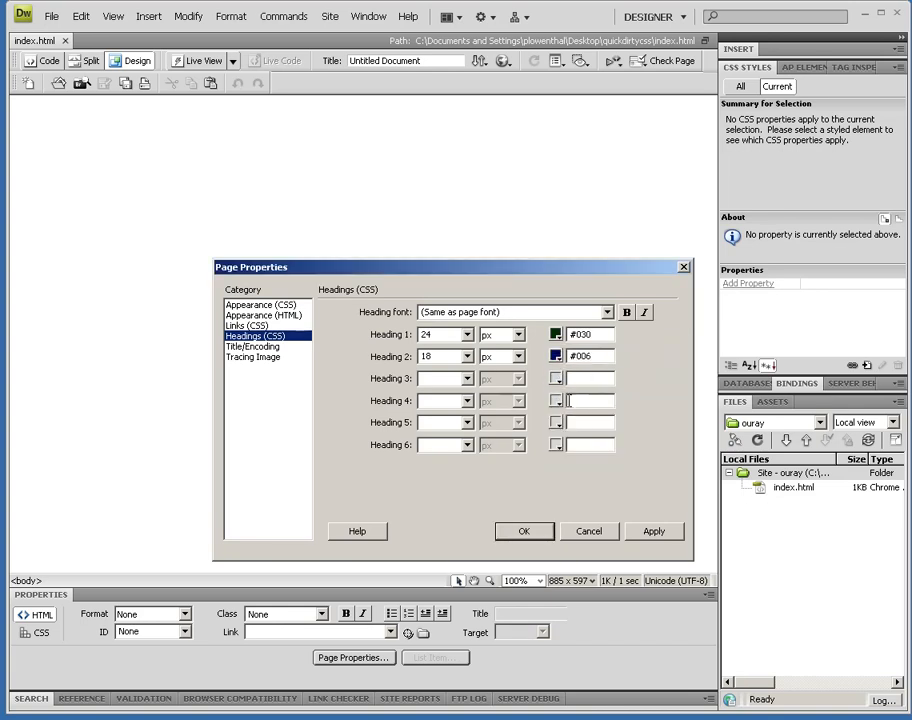
Look over the Title/Encoding, Tracing Image and Appearance (CSS) categories, and apply the page properties to the page.
{"action": "left_click", "coordinate": [262, 347]}
{"action": "left_click", "coordinate": [260, 358]}
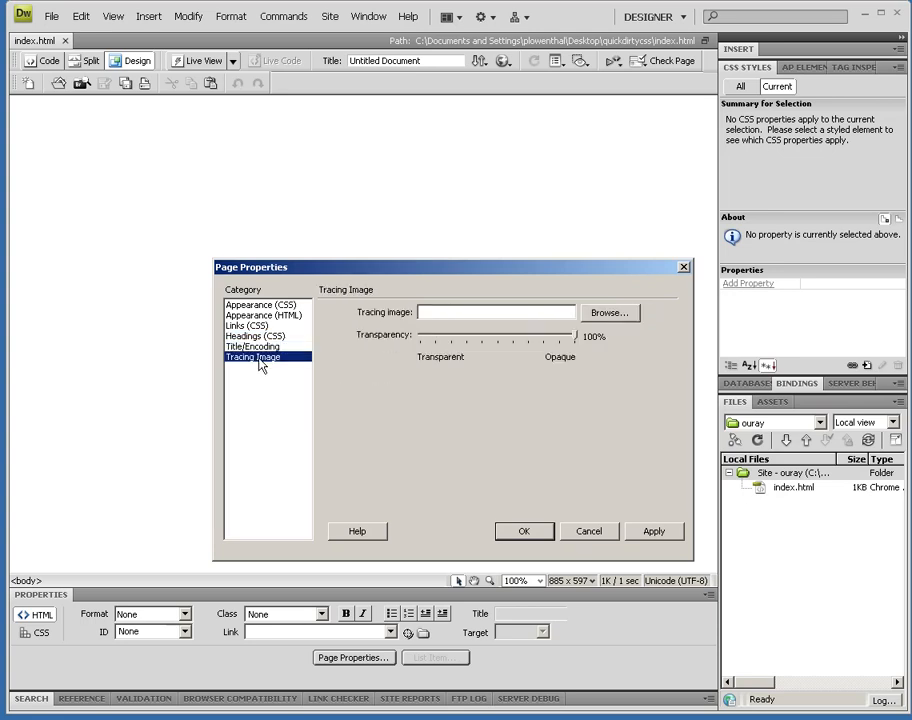
{"action": "left_click", "coordinate": [261, 306]}
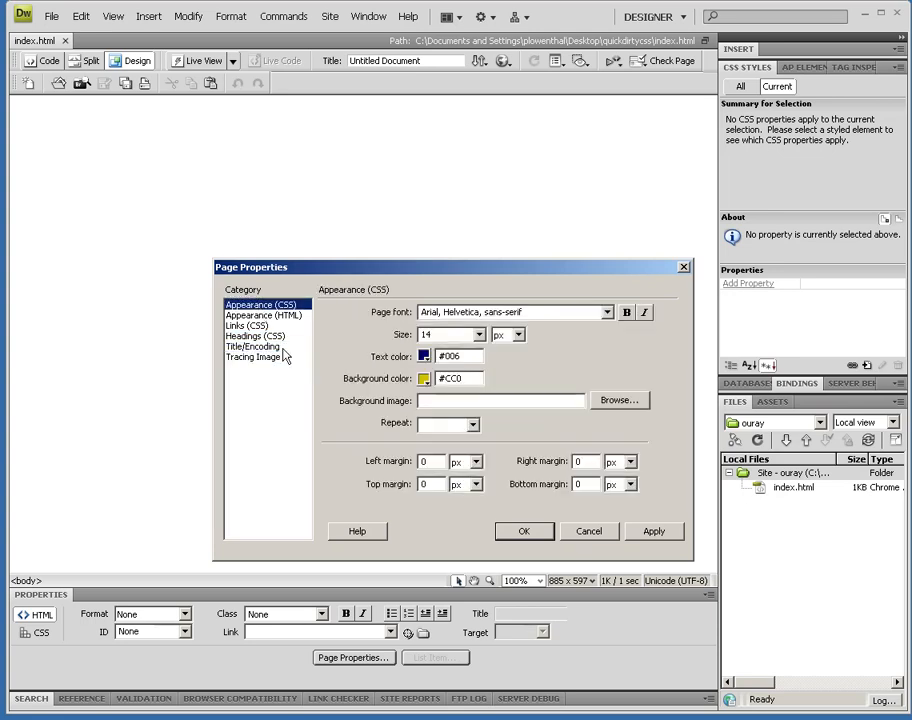
{"action": "left_click", "coordinate": [523, 532]}
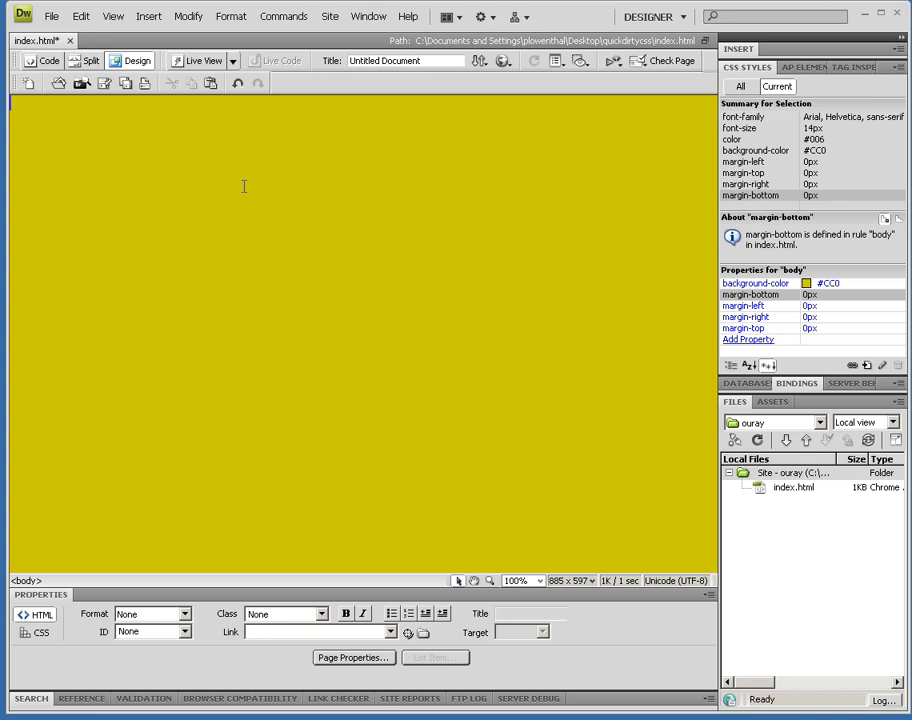
Add the text "Hi there world" and a separate paragraph "Heading One" to the page.
{"action": "type", "text": "Hi there world "}
{"action": "type", "text": "Heading One"}
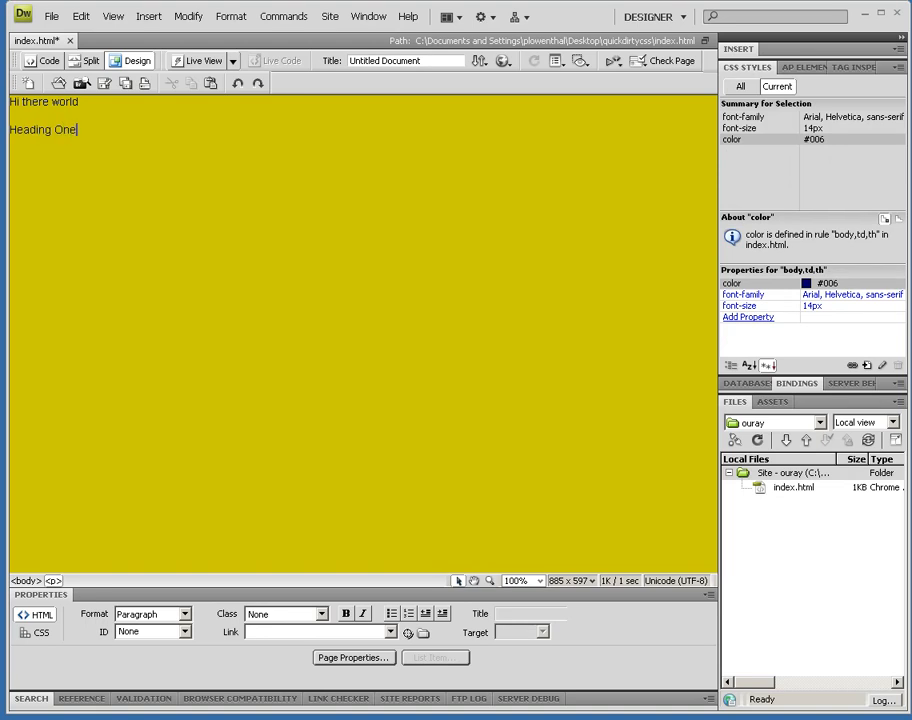
{"action": "left_click", "coordinate": [39, 419]}
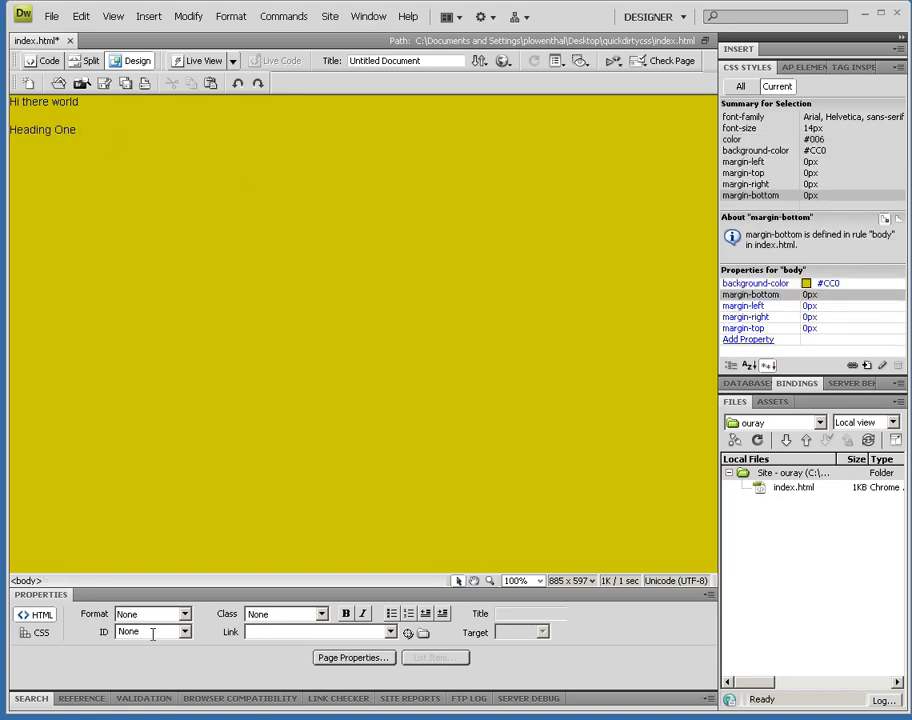
Format the "Heading One" paragraph as Heading 1 and start a new line below it.
{"action": "left_click", "coordinate": [185, 617]}
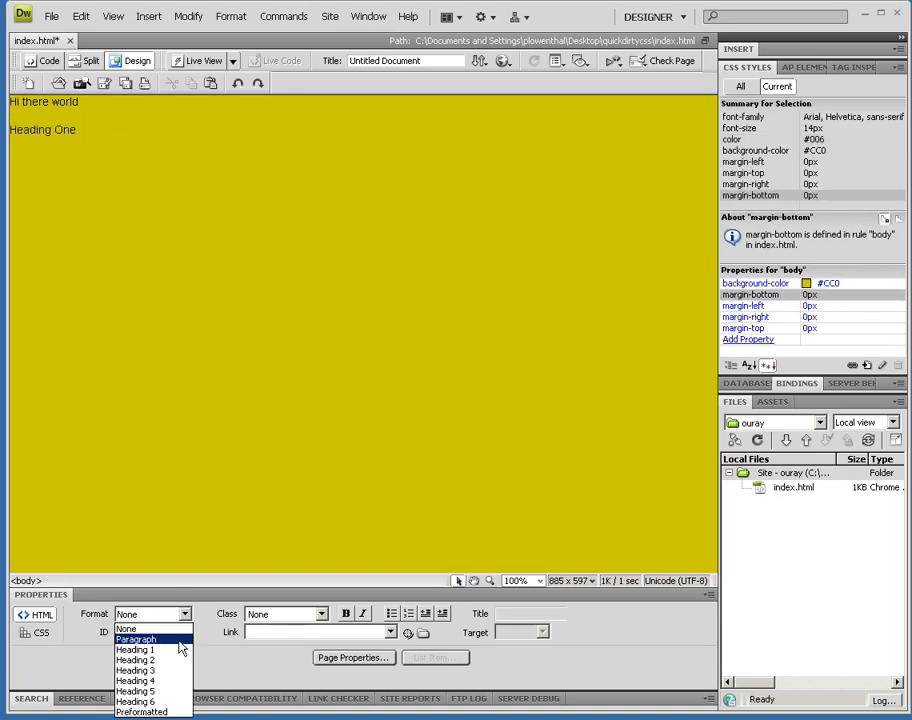
{"action": "left_click_drag", "start_coordinate": [101, 134], "coordinate": [10, 130]}
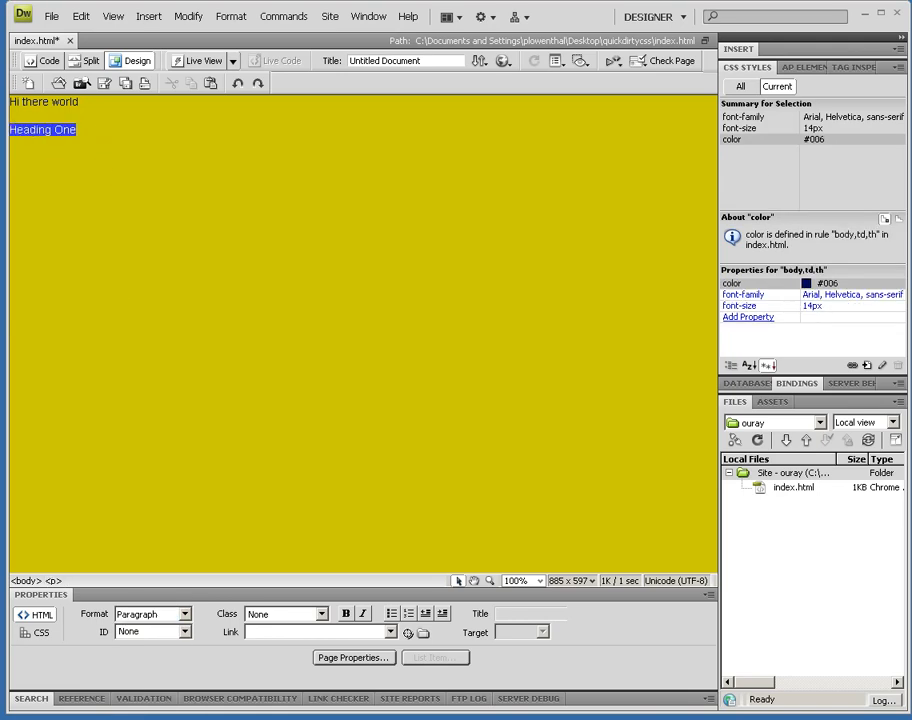
{"action": "left_click", "coordinate": [185, 614]}
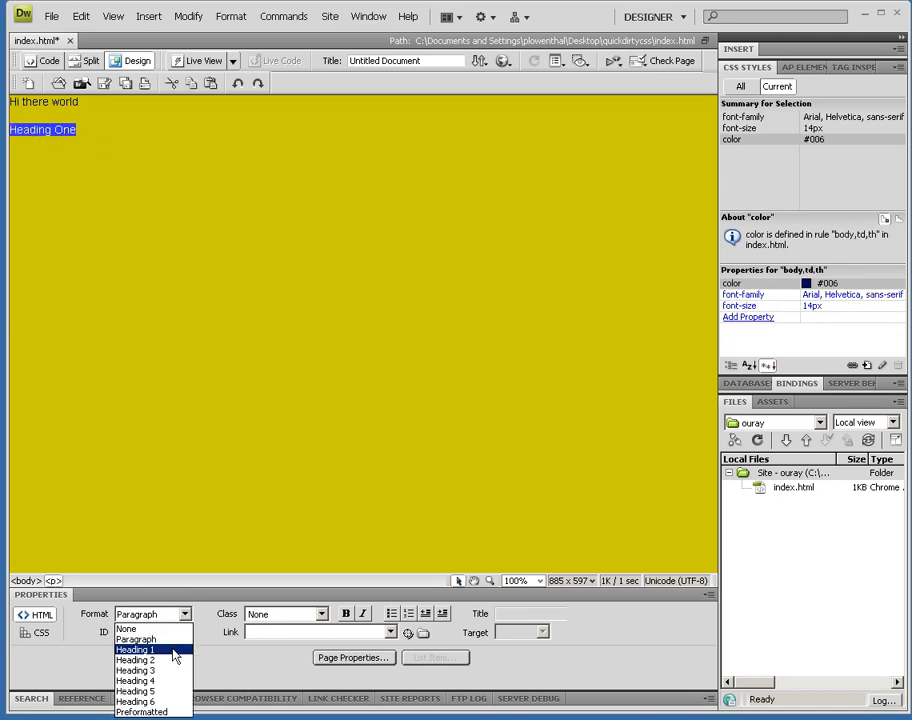
{"action": "left_click", "coordinate": [176, 644]}
{"action": "left_click", "coordinate": [199, 273]}
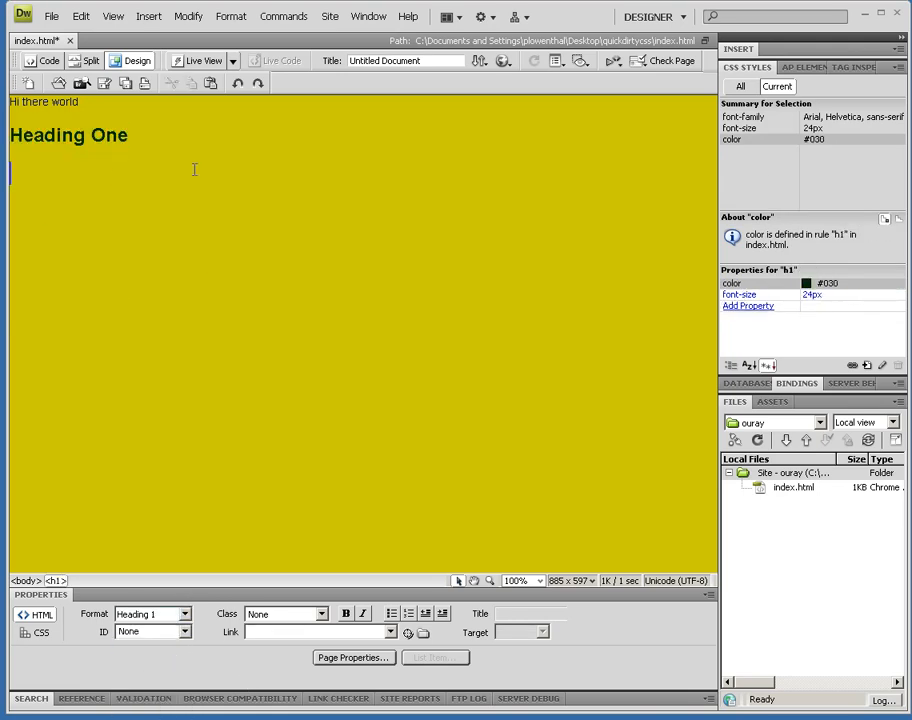
{"action": "type", "text": "this"}
{"action": "key", "text": "BackSpace"}
{"action": "key", "text": "BackSpace"}
{"action": "key", "text": "BackSpace"}
{"action": "key", "text": "BackSpace"}
{"action": "key", "text": "BackSpace"}
Add blank lines below the empty h1 element, delete that element from the code and return to Design view.
{"action": "left_click", "coordinate": [88, 61]}
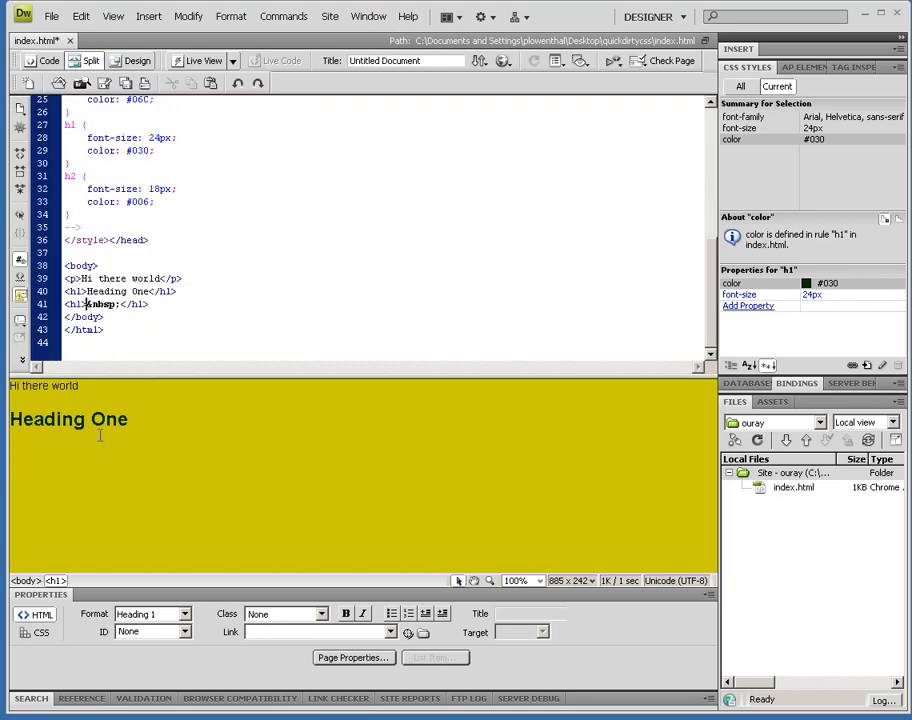
{"action": "left_click", "coordinate": [165, 307]}
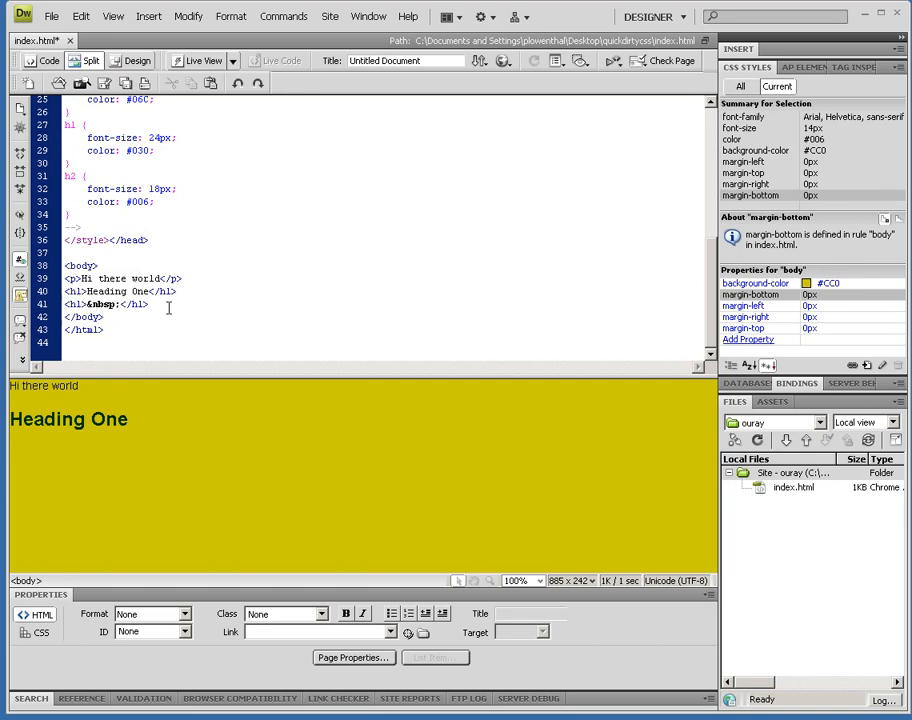
{"action": "key", "text": "Return"}
{"action": "key", "text": "Return"}
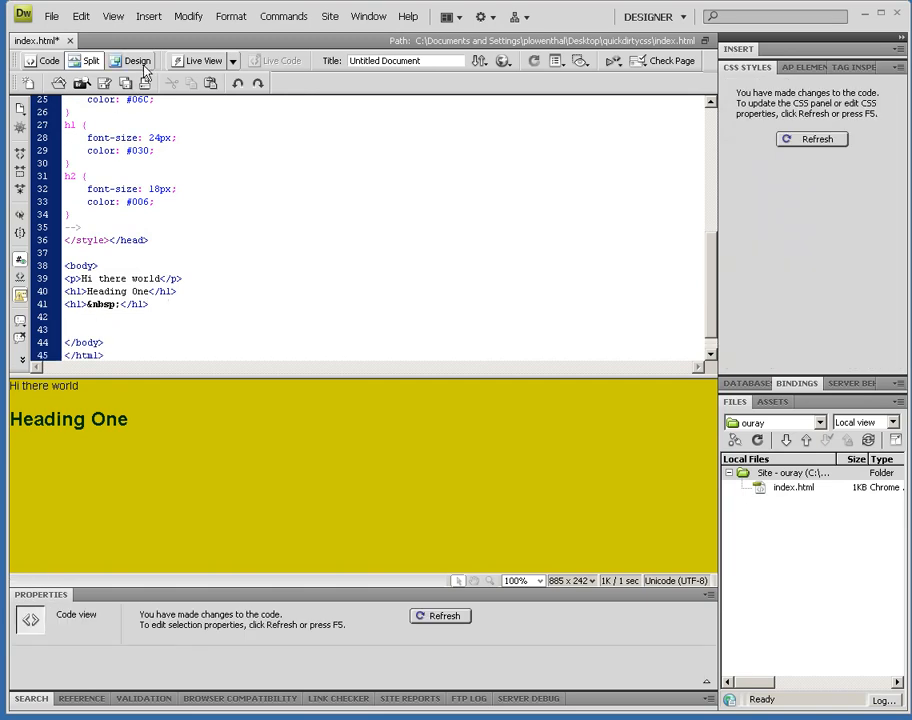
{"action": "left_click_drag", "start_coordinate": [165, 307], "coordinate": [64, 305]}
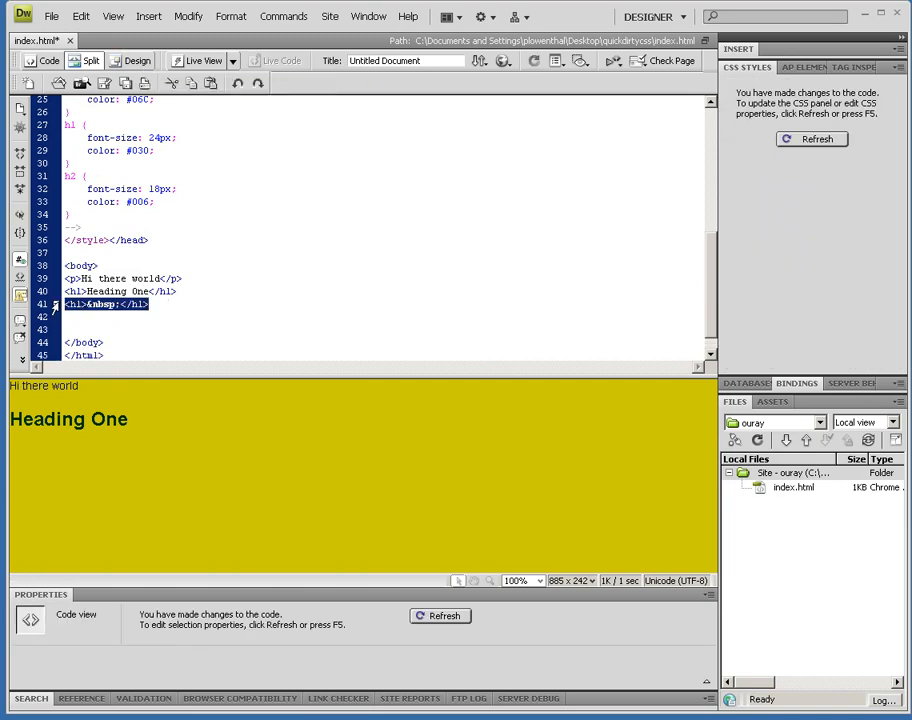
{"action": "key", "text": "Delete"}
{"action": "left_click", "coordinate": [128, 61]}
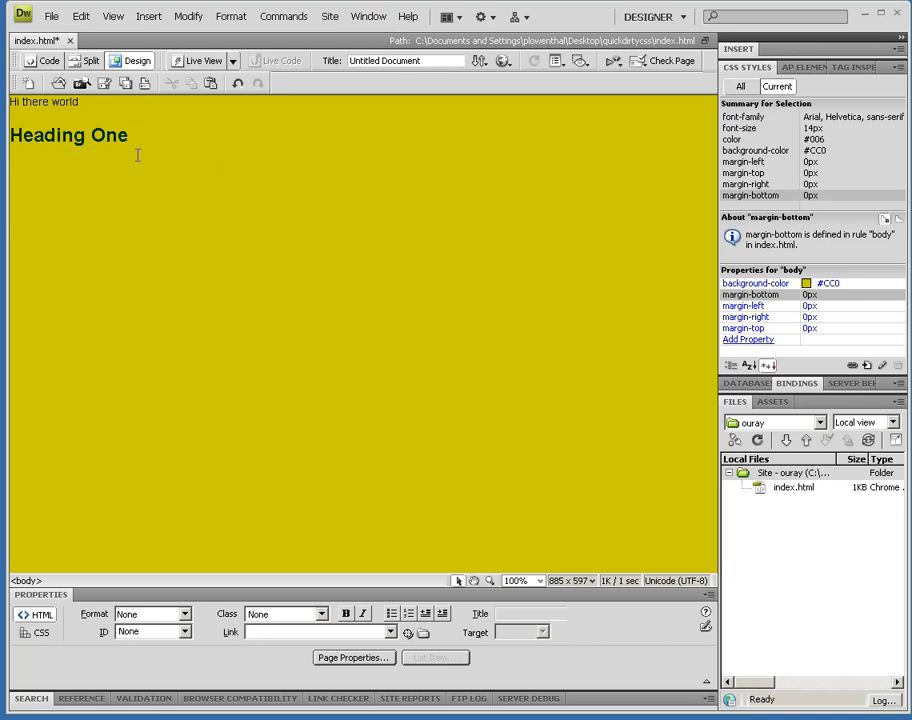
Add the author's website address below the heading and link it to that site with the target _blank.
{"action": "key", "text": "BackSpace"}
{"action": "type", "text": "www.patrickolowenthal.com"}
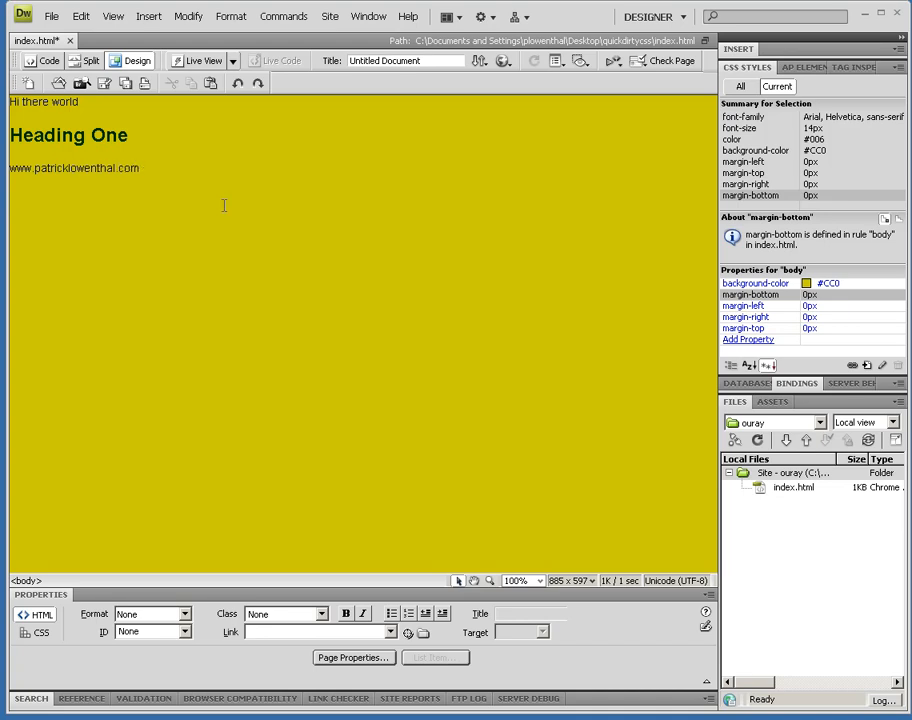
{"action": "triple_click", "coordinate": [170, 158]}
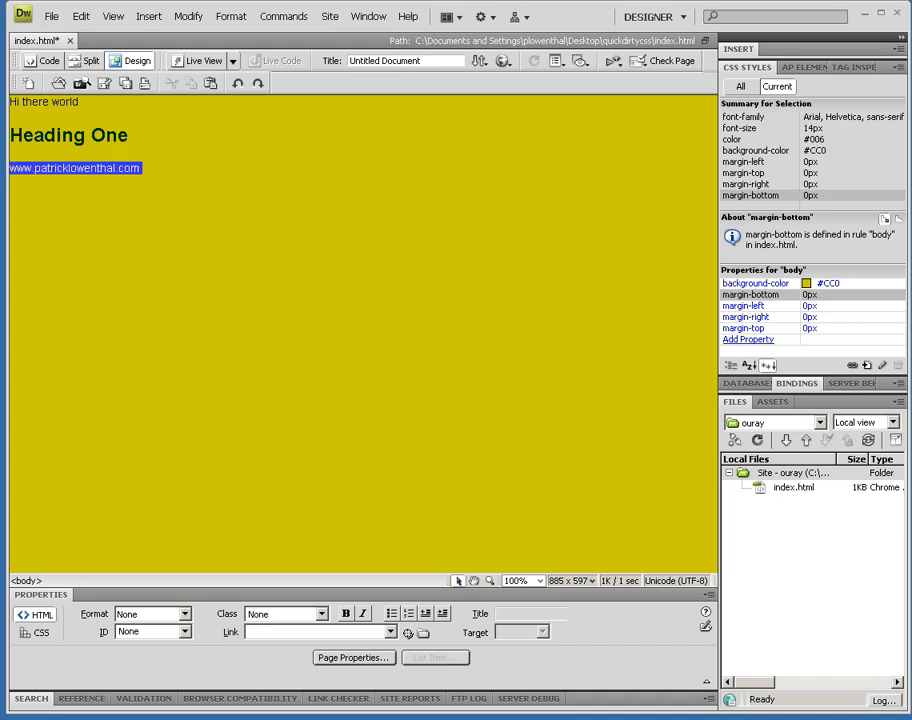
{"action": "left_click", "coordinate": [262, 628]}
{"action": "type", "text": "http://www.patricklowenthal.com"}
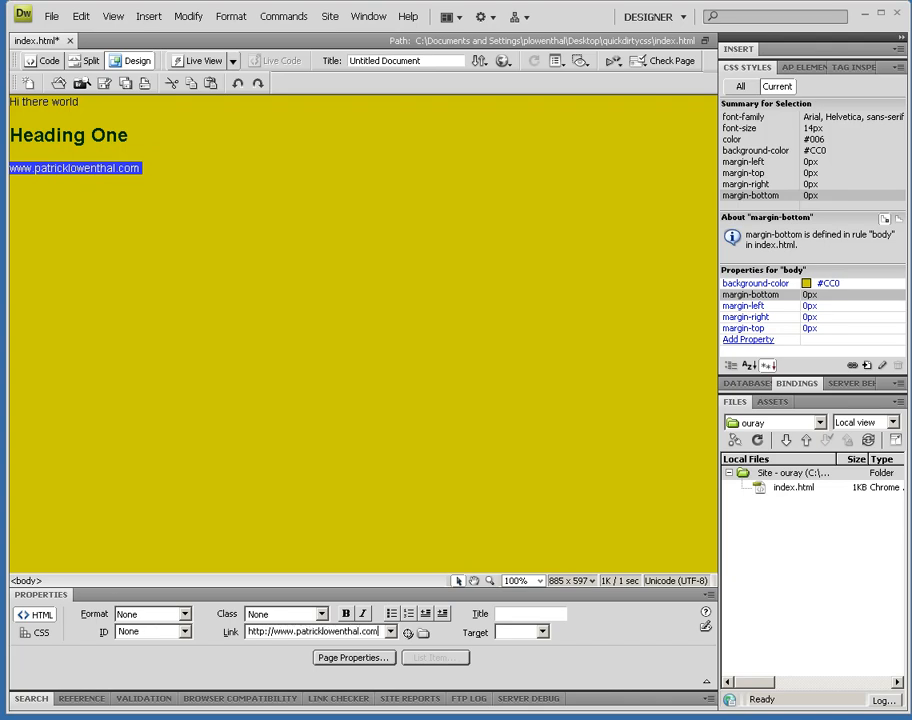
{"action": "left_click", "coordinate": [541, 632]}
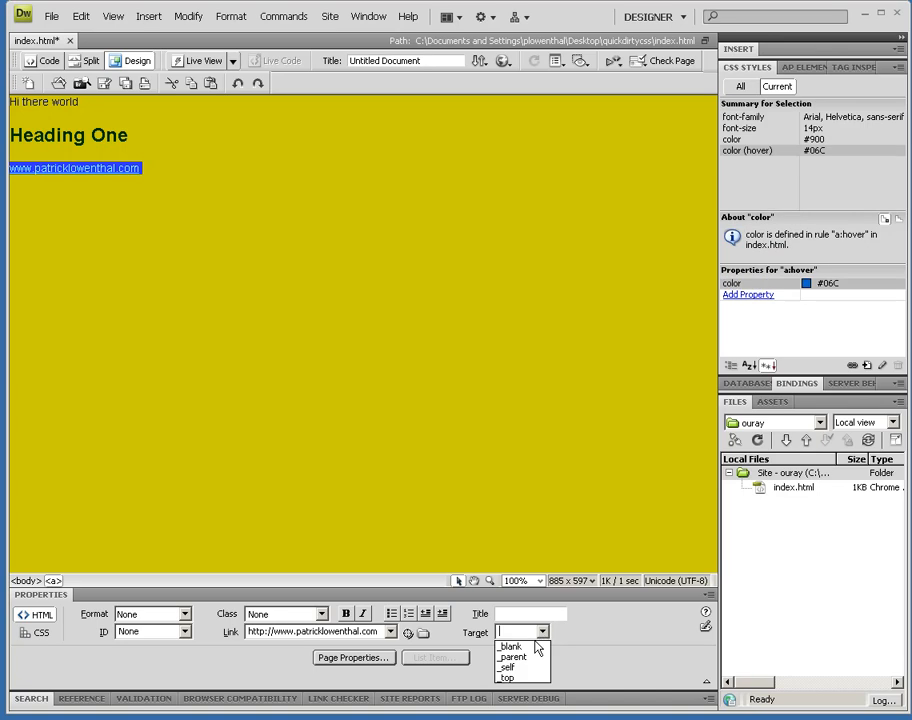
{"action": "left_click", "coordinate": [380, 440]}
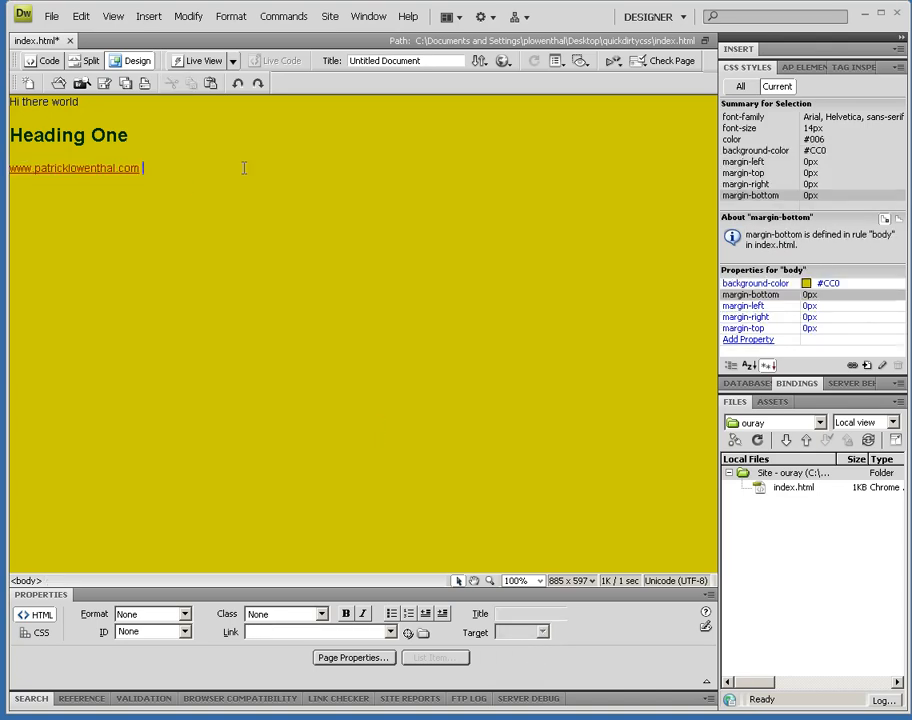
Save the changes to index.html, preview the page in Chrome and return to Dreamweaver.
{"action": "left_click", "coordinate": [503, 60]}
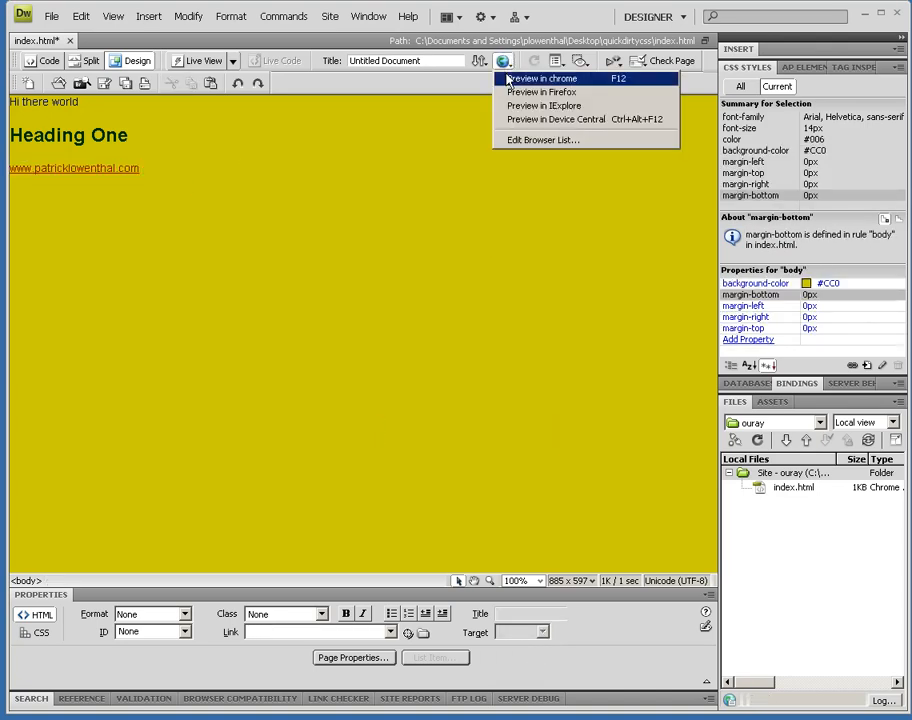
{"action": "left_click", "coordinate": [520, 77]}
{"action": "left_click", "coordinate": [396, 385]}
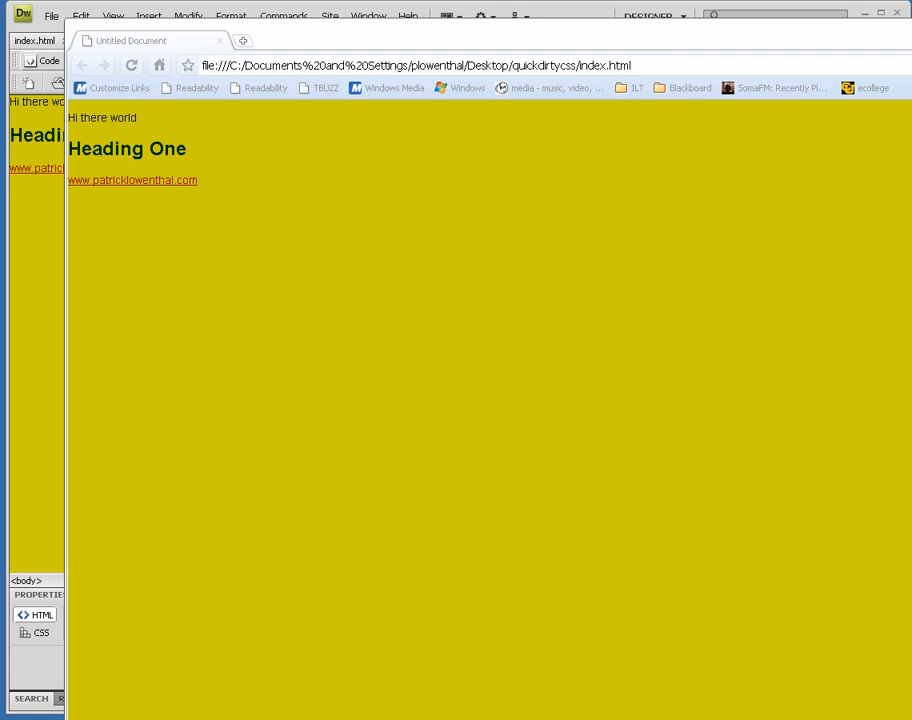
{"action": "key", "text": "alt+Tab"}
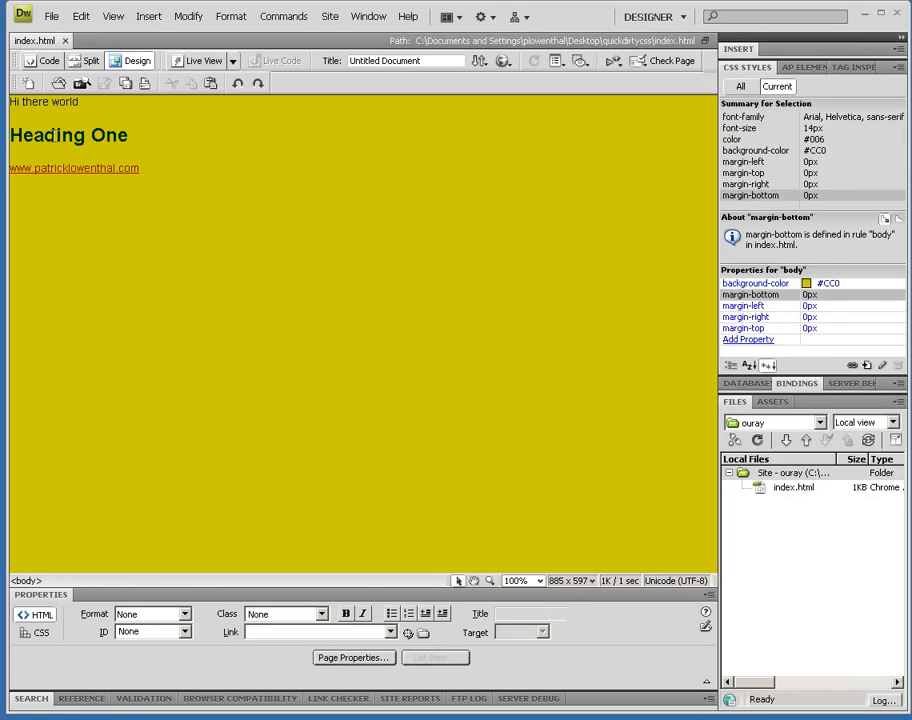
Review the embedded CSS in Split view with an enlarged code area and insert three line breaks between the </style> and </head> tags.
{"action": "left_click", "coordinate": [85, 61]}
{"action": "scroll", "coordinate": [160, 240], "scroll_direction": "up", "scroll_amount": 7}
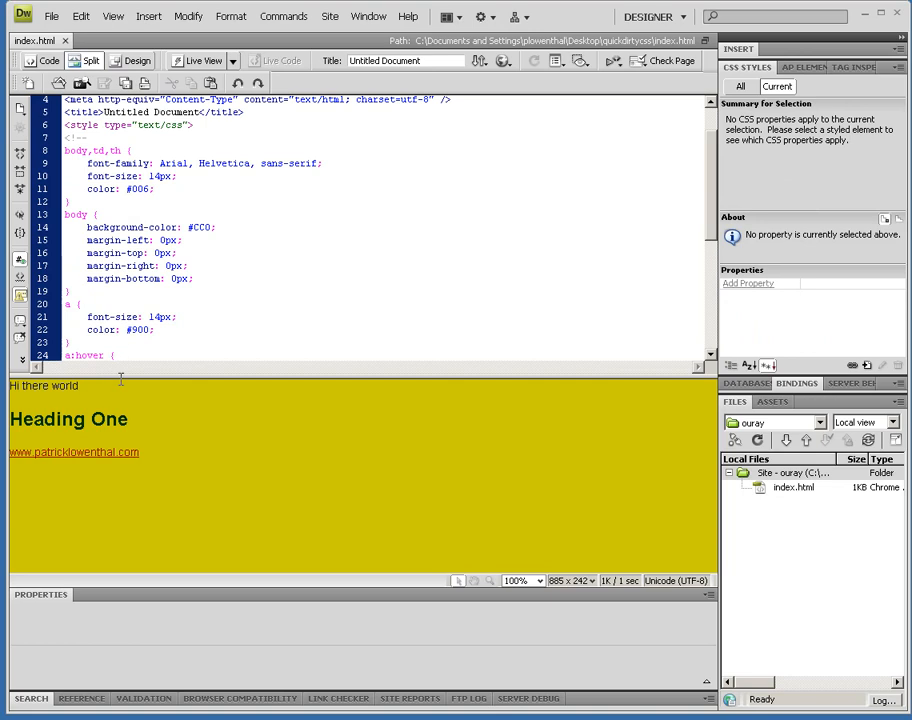
{"action": "left_click_drag", "start_coordinate": [139, 372], "coordinate": [139, 411]}
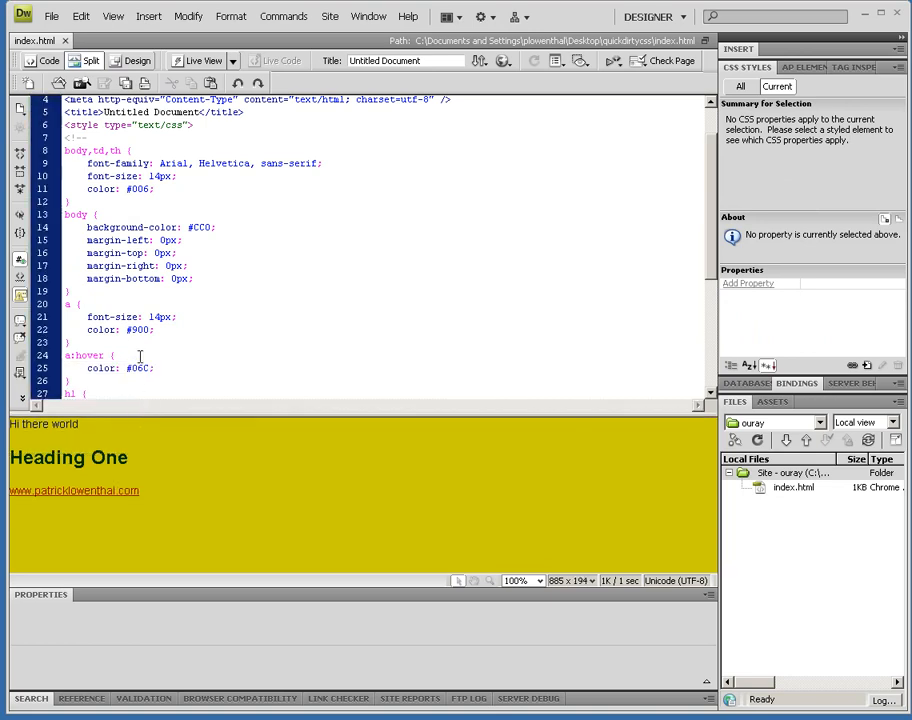
{"action": "scroll", "coordinate": [140, 342], "scroll_direction": "down", "scroll_amount": 2}
{"action": "scroll", "coordinate": [140, 342], "scroll_direction": "down", "scroll_amount": 4}
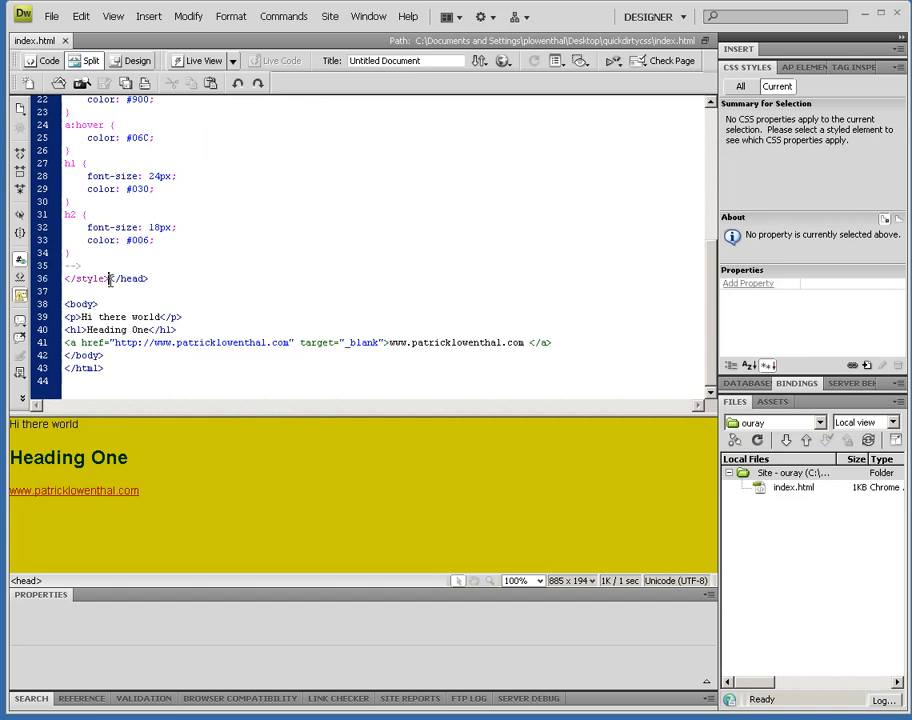
{"action": "left_click", "coordinate": [110, 279]}
{"action": "key", "text": "Return"}
{"action": "key", "text": "Return"}
{"action": "key", "text": "Return"}
Copy all the CSS rules, from body,td,th through h2, and delete them from the style block.
{"action": "left_click_drag", "start_coordinate": [77, 250], "coordinate": [63, 159]}
{"action": "key", "text": "ctrl+c"}
{"action": "key", "text": "Delete"}
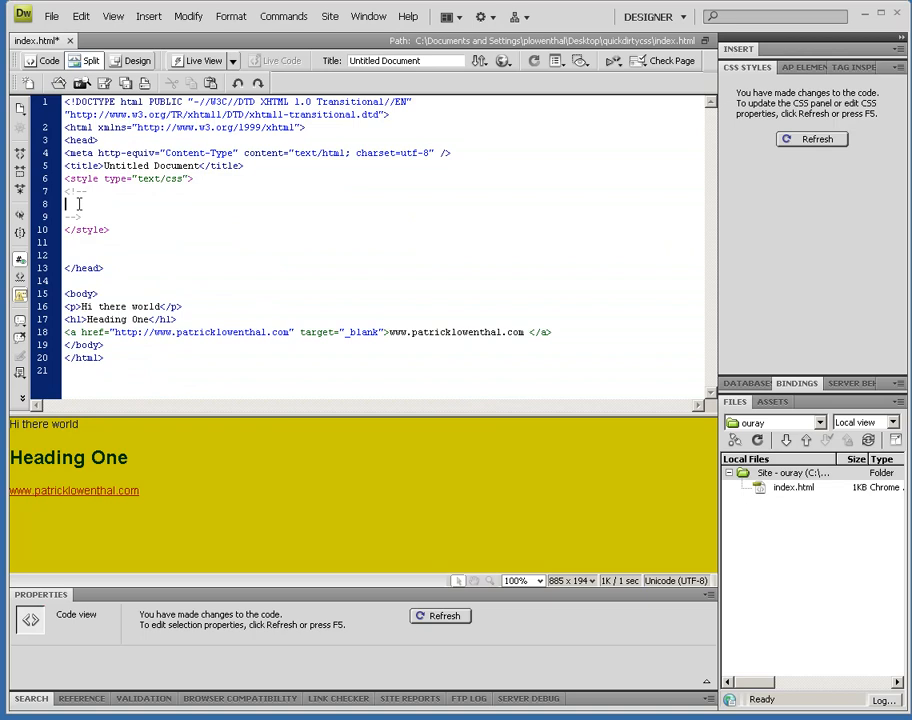
Create a blank CSS document and paste the copied rules below its opening comment.
{"action": "left_click", "coordinate": [51, 16]}
{"action": "left_click", "coordinate": [50, 33]}
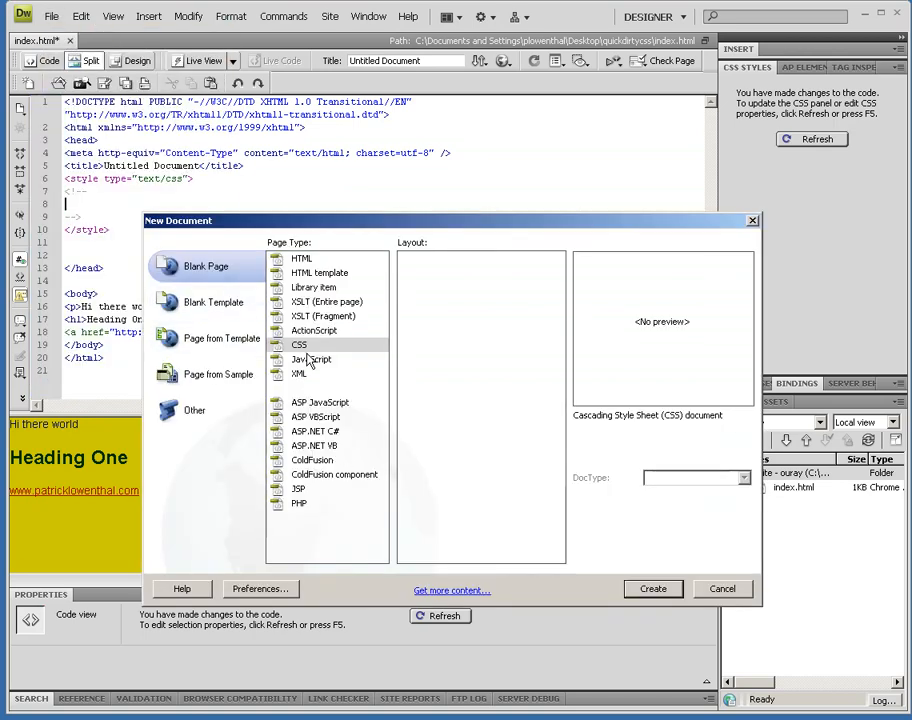
{"action": "left_click", "coordinate": [302, 346]}
{"action": "left_click", "coordinate": [650, 589]}
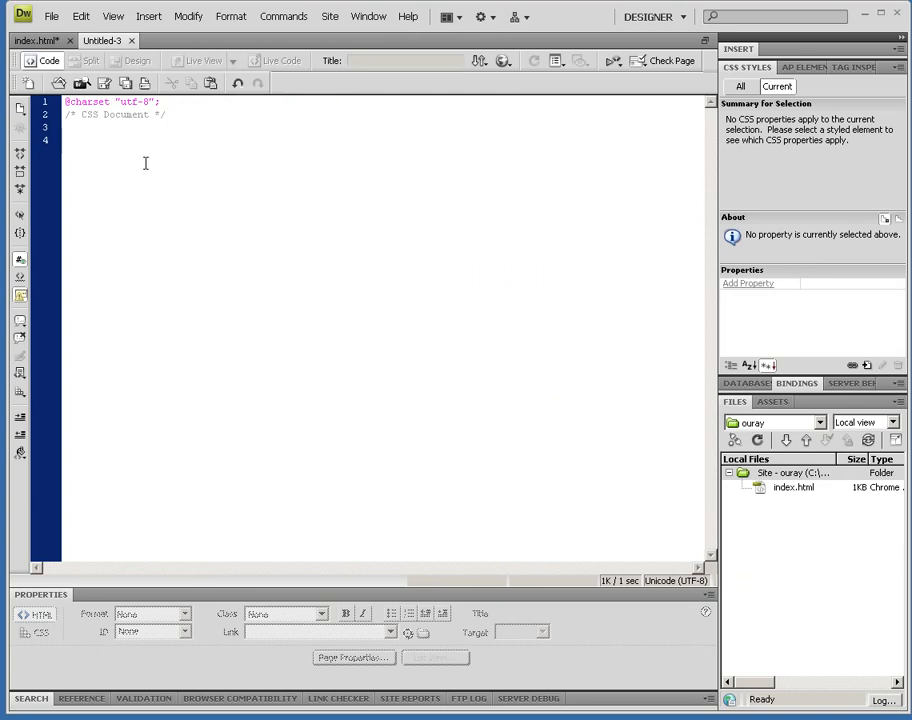
{"action": "key", "text": "ctrl+v"}
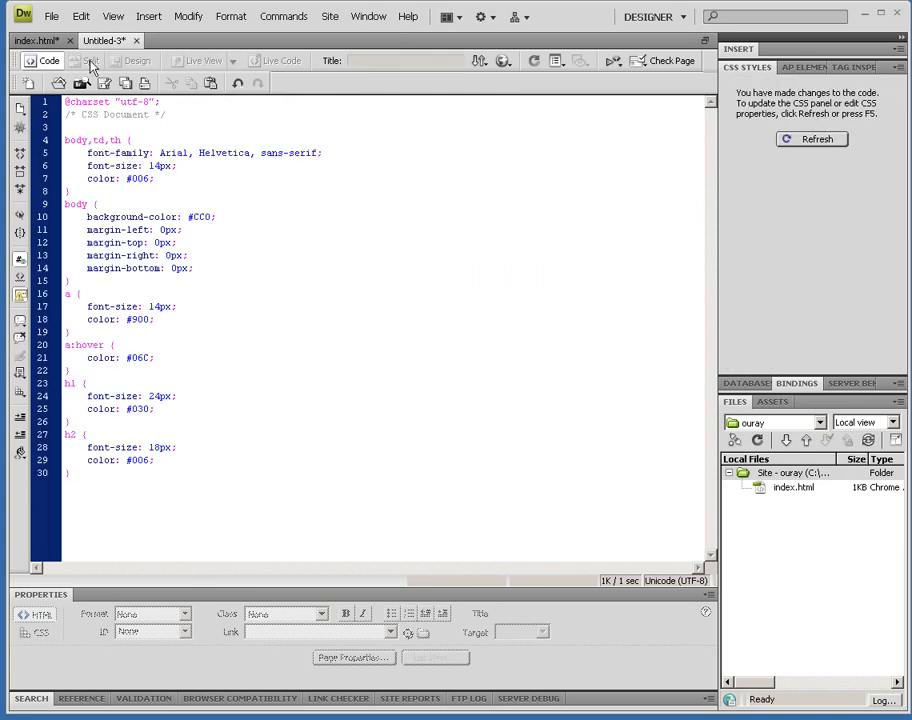
Save the stylesheet as master.css in a new css folder beside index.html, and close it.
{"action": "left_click", "coordinate": [51, 16]}
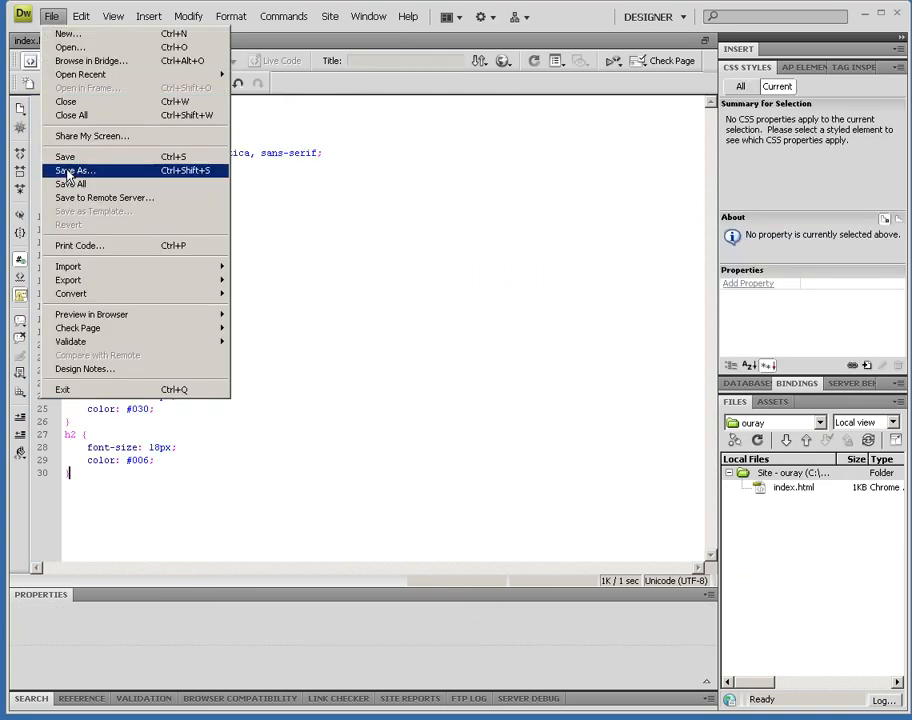
{"action": "left_click", "coordinate": [72, 171]}
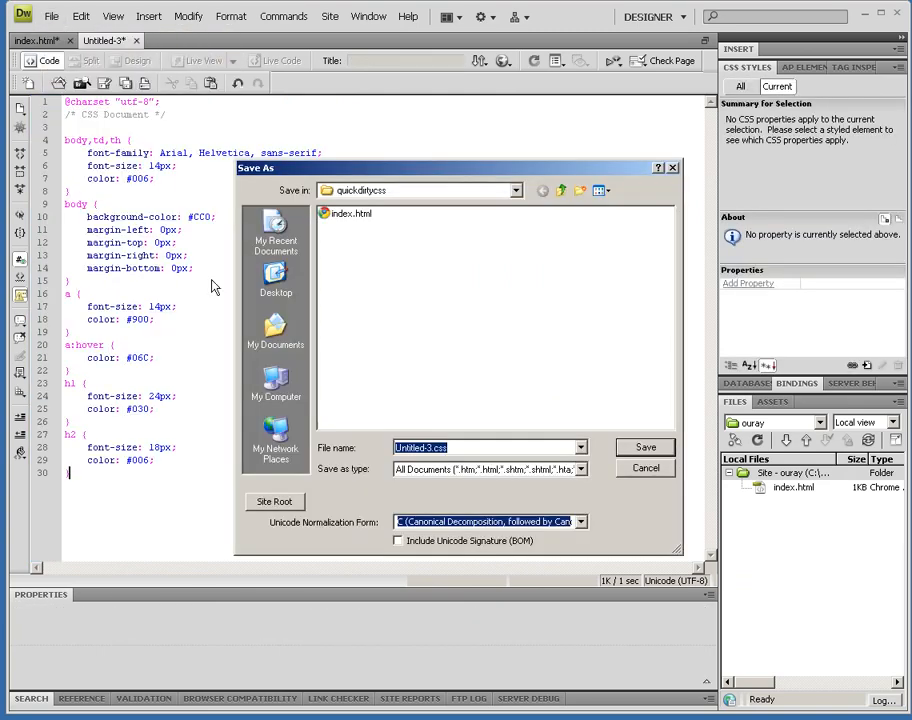
{"action": "left_click", "coordinate": [580, 190]}
{"action": "type", "text": "css"}
{"action": "key", "text": "Return"}
{"action": "double_click", "coordinate": [333, 229]}
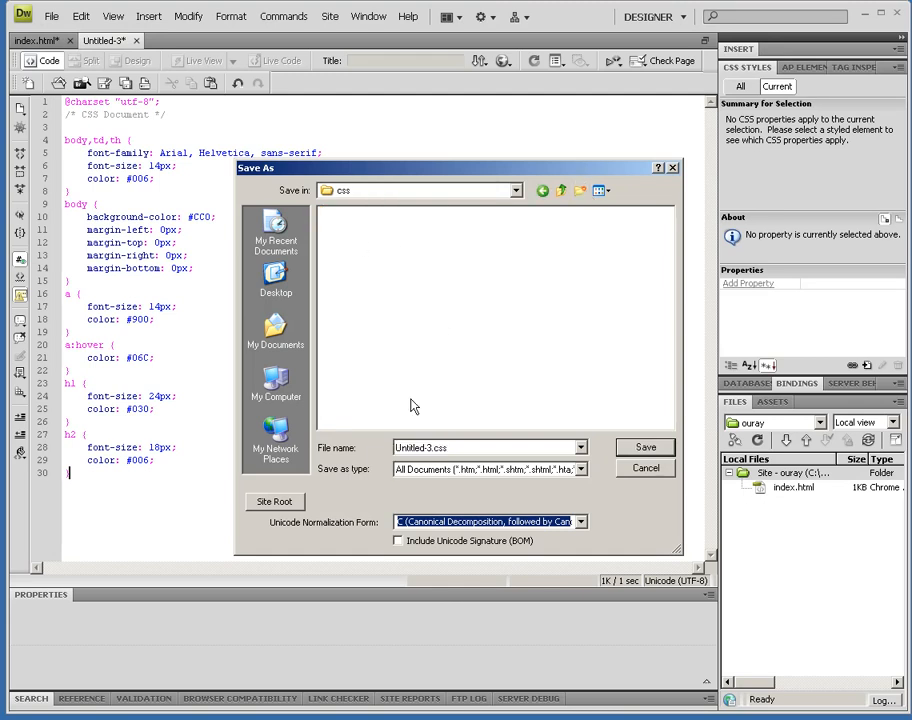
{"action": "left_click", "coordinate": [455, 447]}
{"action": "type", "text": "master"}
{"action": "left_click", "coordinate": [646, 448]}
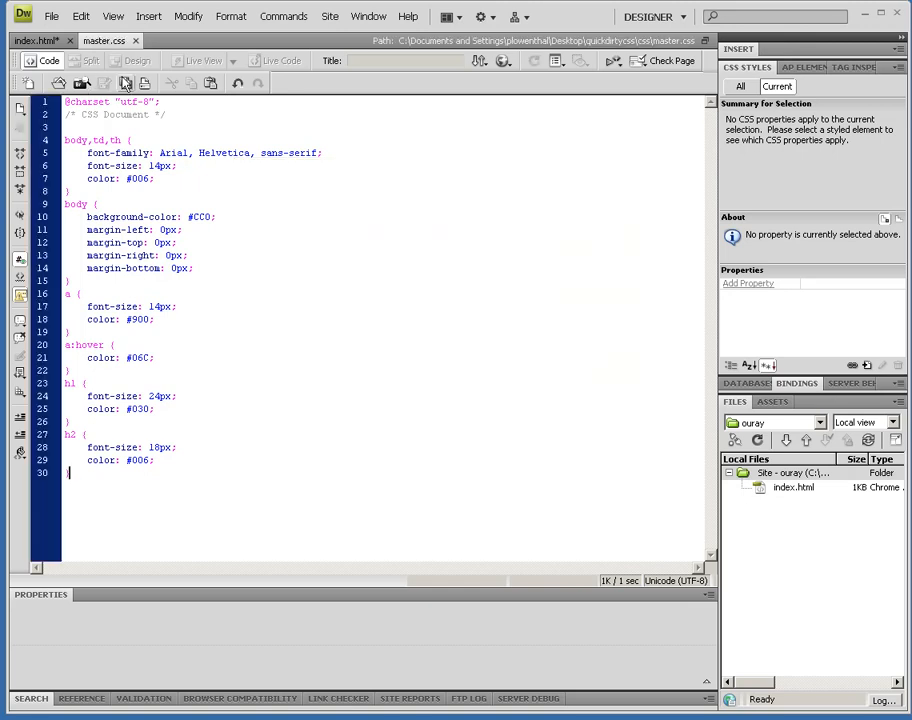
{"action": "left_click", "coordinate": [136, 41]}
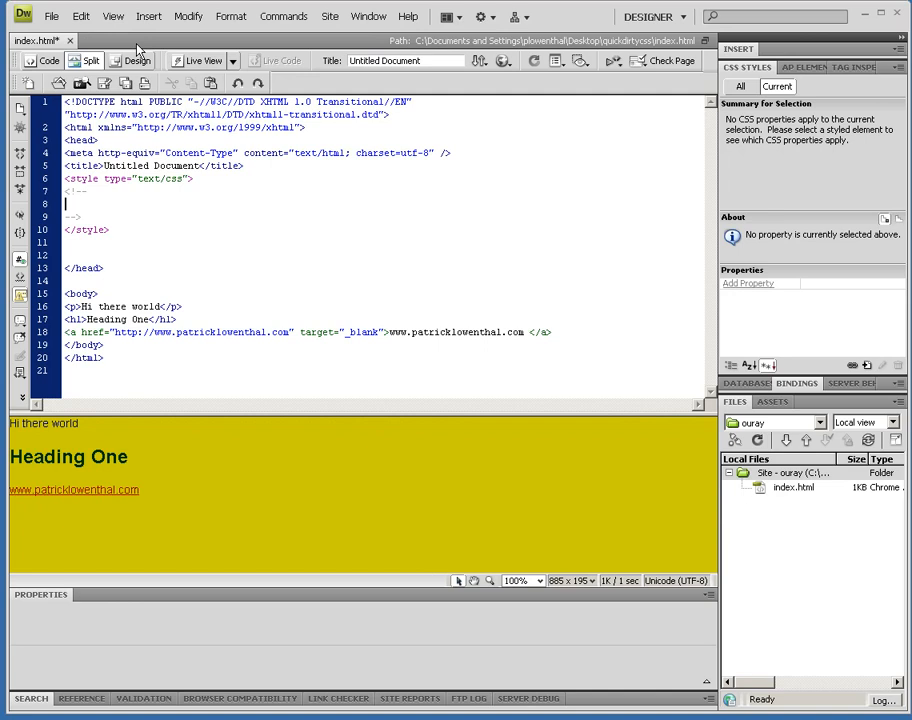
Delete the emptied style block, including its comment markers, and the surplus blank line above it from the head of index.html.
{"action": "left_click_drag", "start_coordinate": [130, 238], "coordinate": [64, 184]}
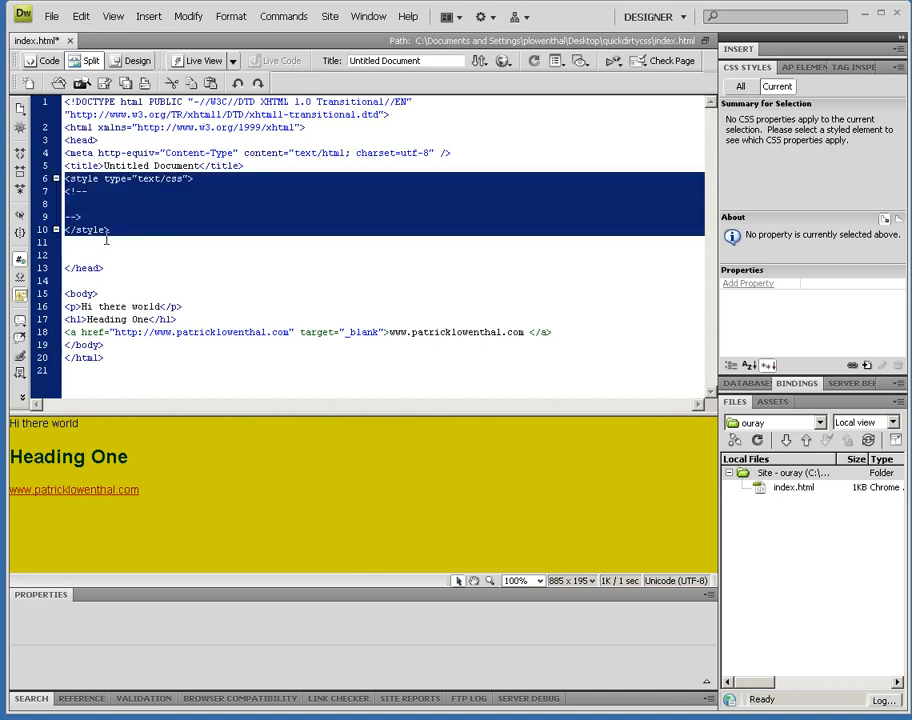
{"action": "key", "text": "Delete"}
{"action": "key", "text": "BackSpace"}
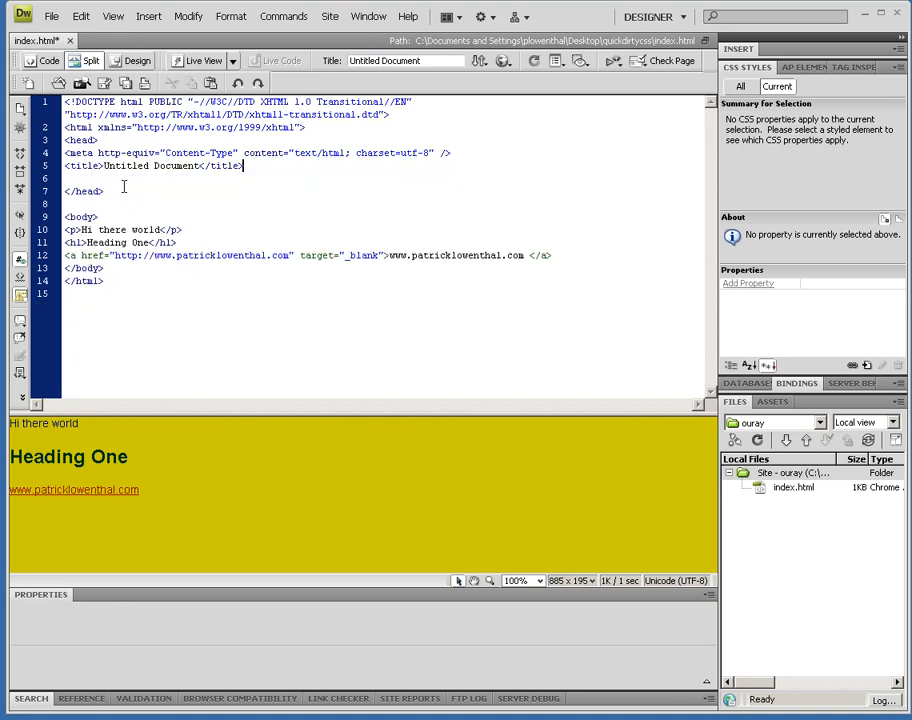
{"action": "left_click", "coordinate": [209, 483]}
Attach master.css from the css folder to index.html as a linked external style sheet.
{"action": "left_click_drag", "start_coordinate": [139, 191], "coordinate": [66, 178]}
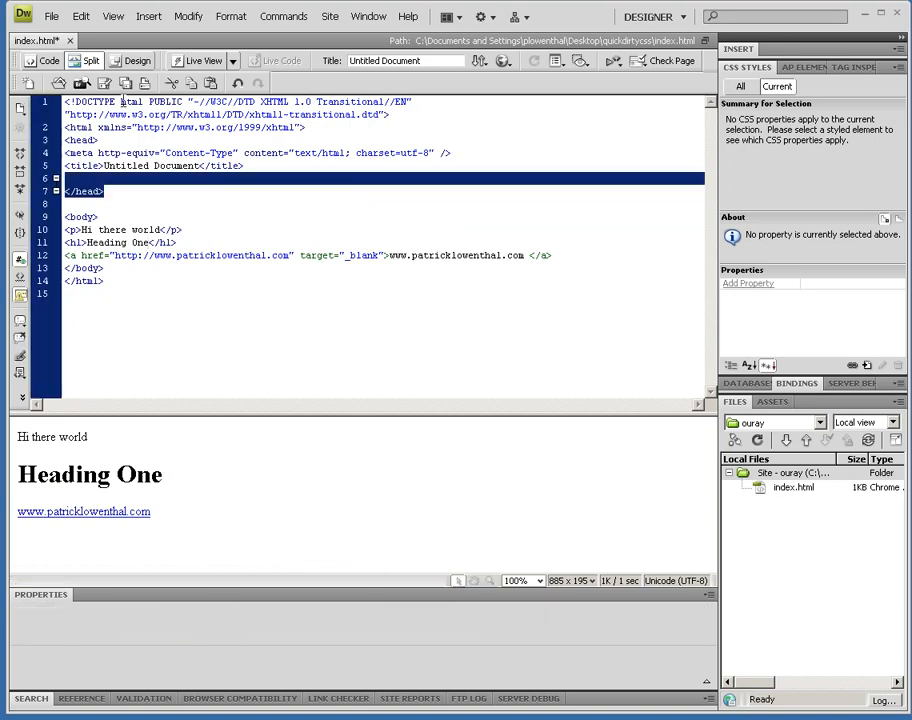
{"action": "left_click", "coordinate": [232, 17]}
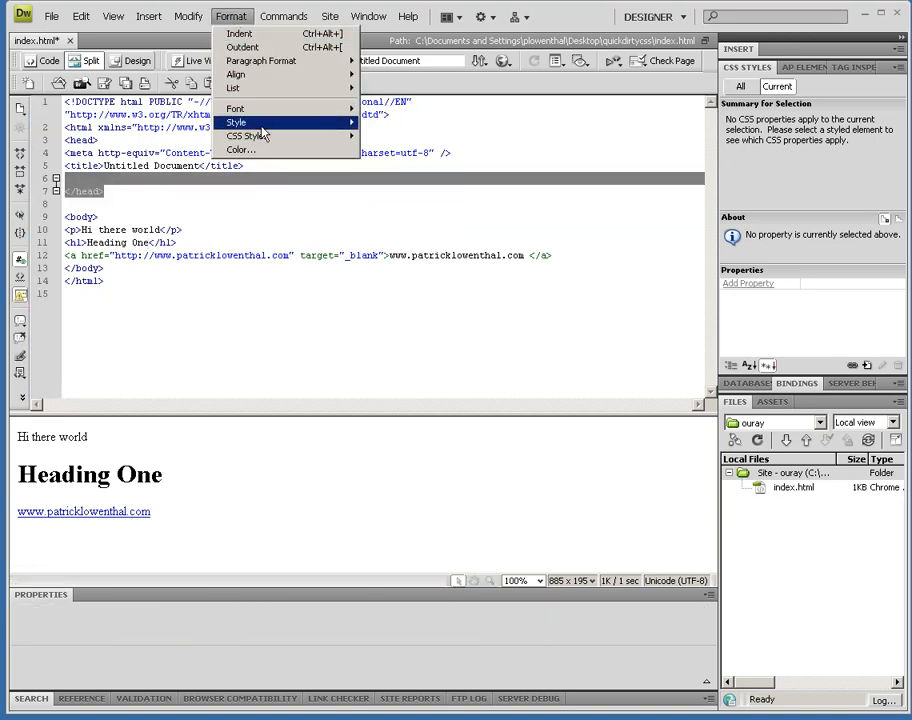
{"action": "mouse_move", "coordinate": [279, 136]}
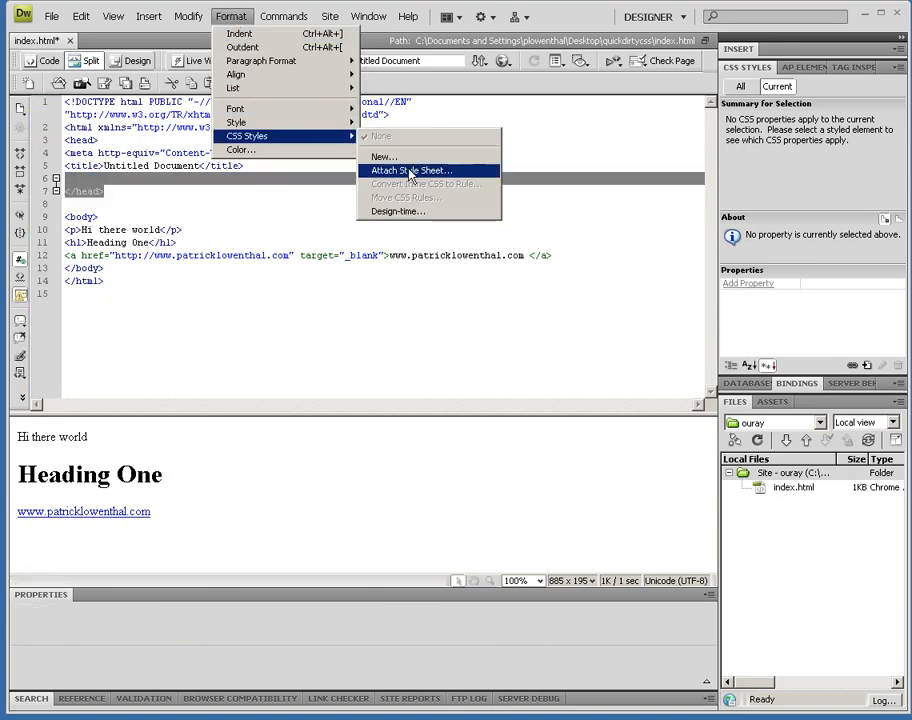
{"action": "left_click", "coordinate": [409, 171]}
{"action": "left_click", "coordinate": [527, 307]}
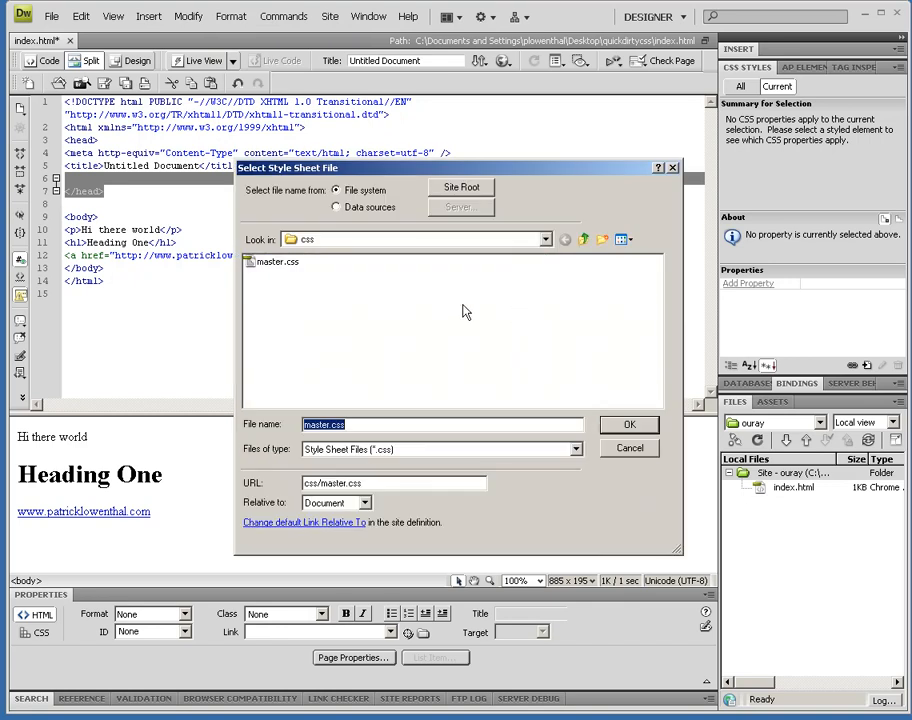
{"action": "left_click", "coordinate": [488, 239]}
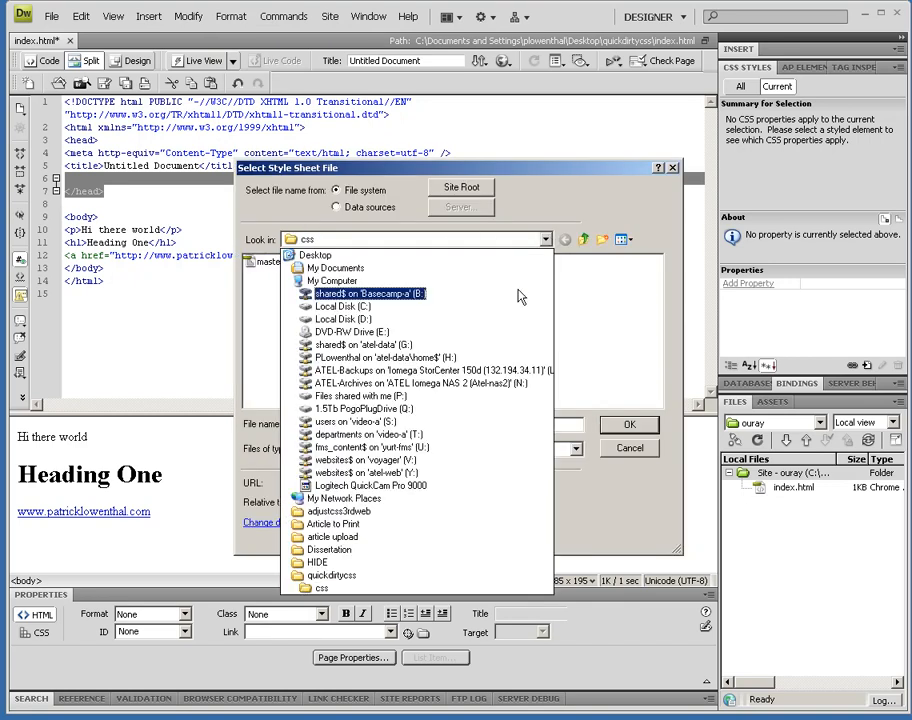
{"action": "left_click", "coordinate": [425, 588]}
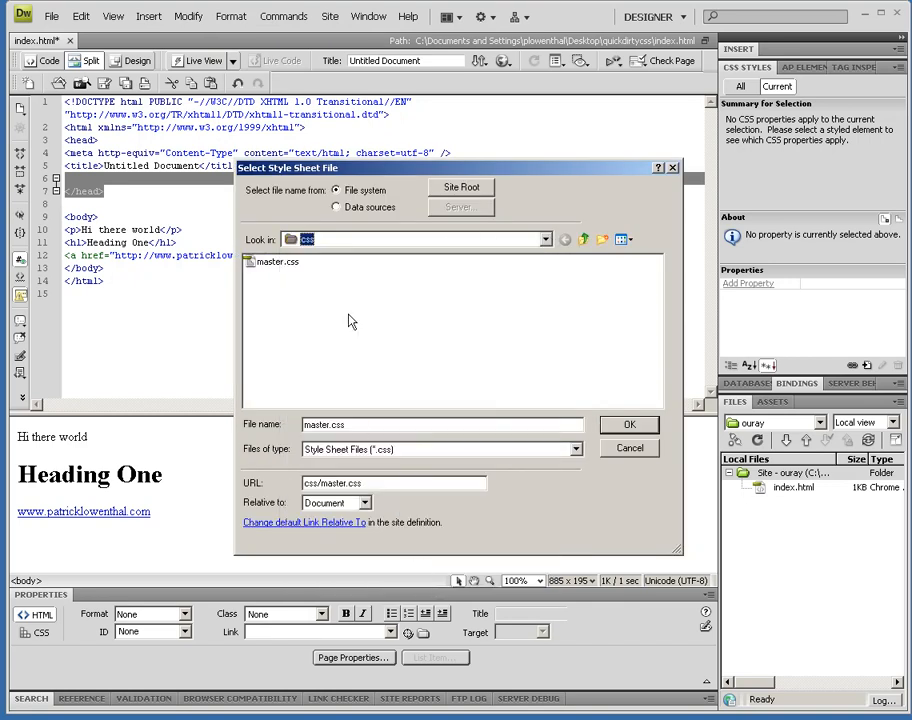
{"action": "left_click", "coordinate": [280, 263]}
{"action": "left_click", "coordinate": [626, 428]}
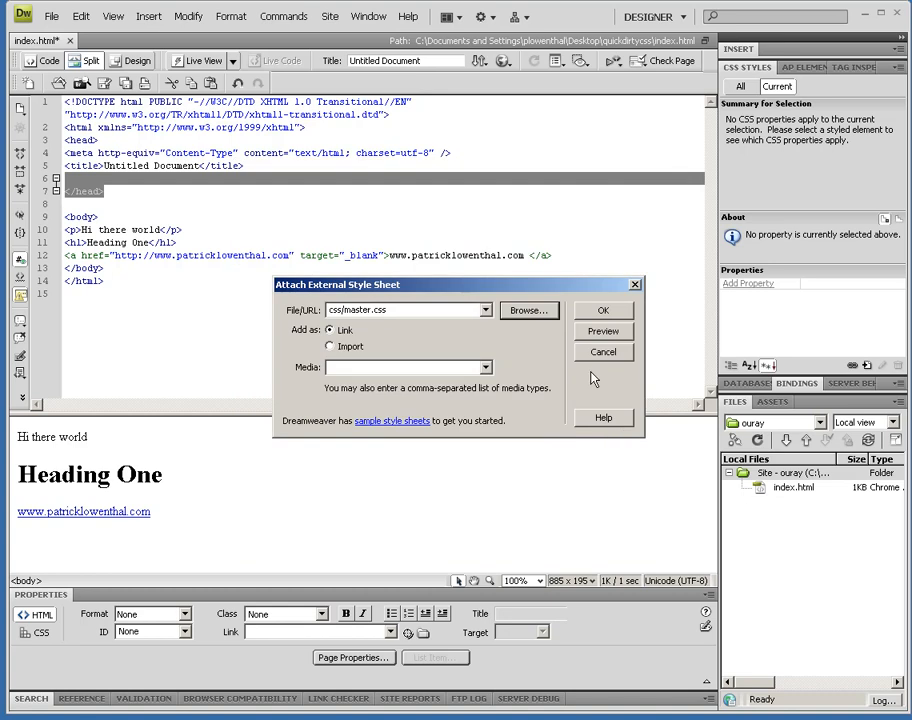
{"action": "left_click", "coordinate": [603, 318]}
Return to the page's Heading One text and save index.html.
{"action": "left_click", "coordinate": [405, 463]}
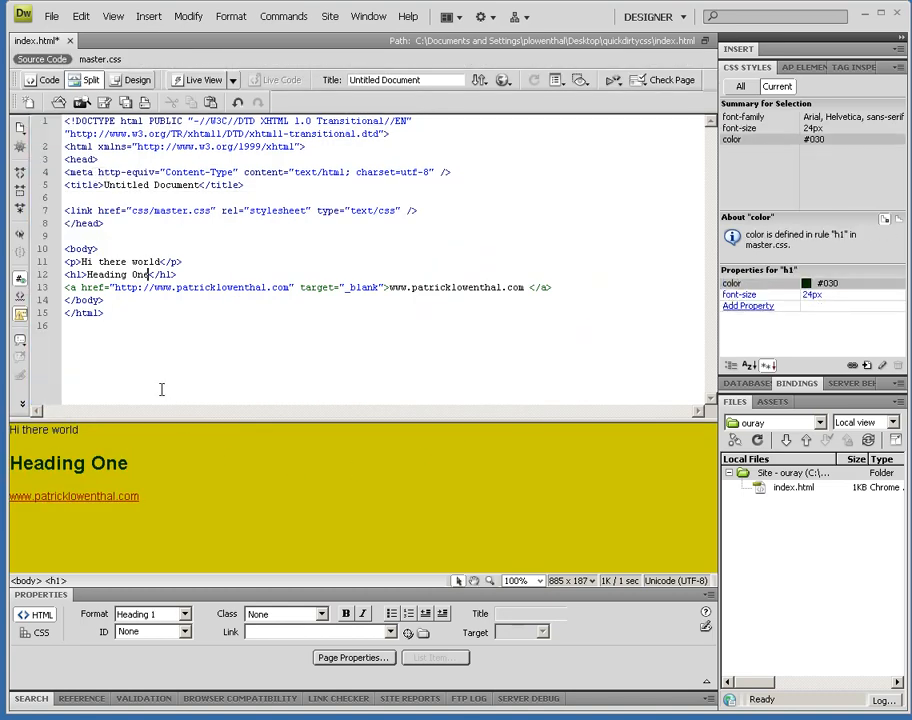
{"action": "left_click", "coordinate": [52, 17]}
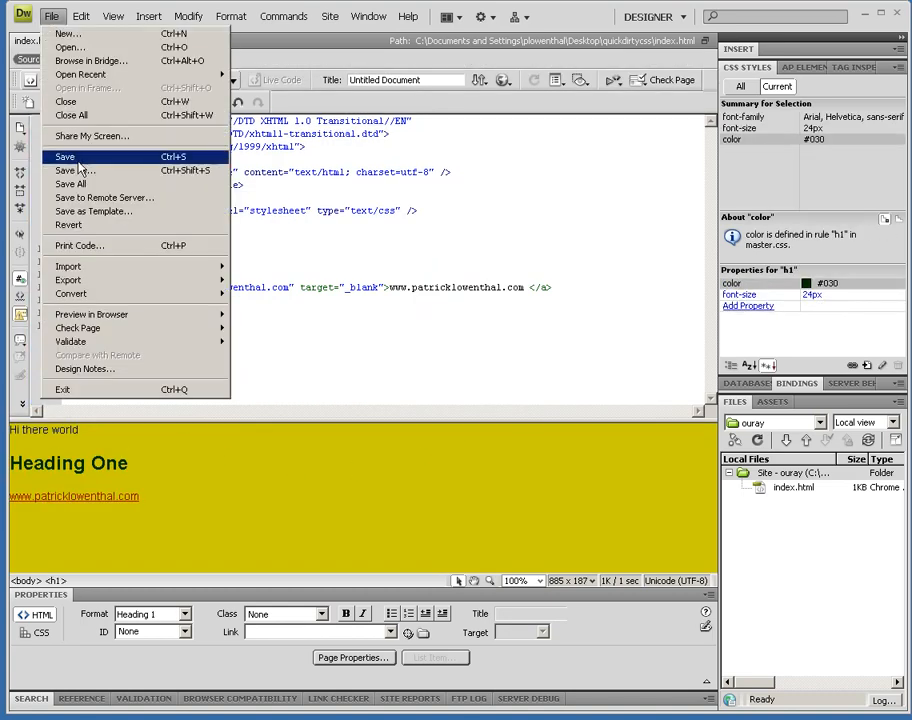
{"action": "left_click", "coordinate": [78, 160]}
Compare the page's source code with the related master.css file and examine the body rule in the stylesheet.
{"action": "left_click", "coordinate": [95, 59]}
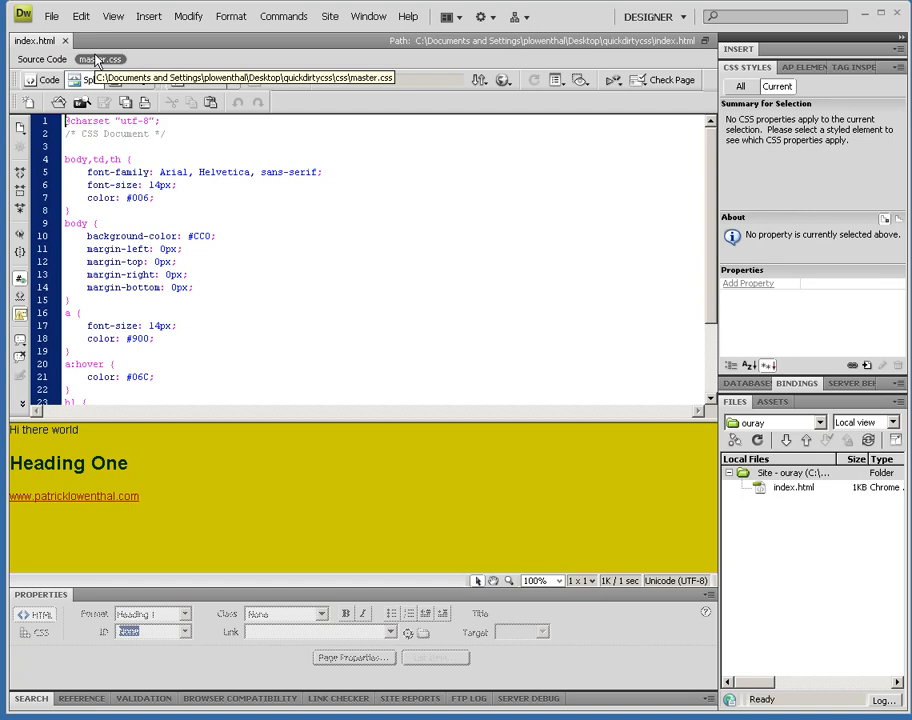
{"action": "left_click", "coordinate": [50, 61]}
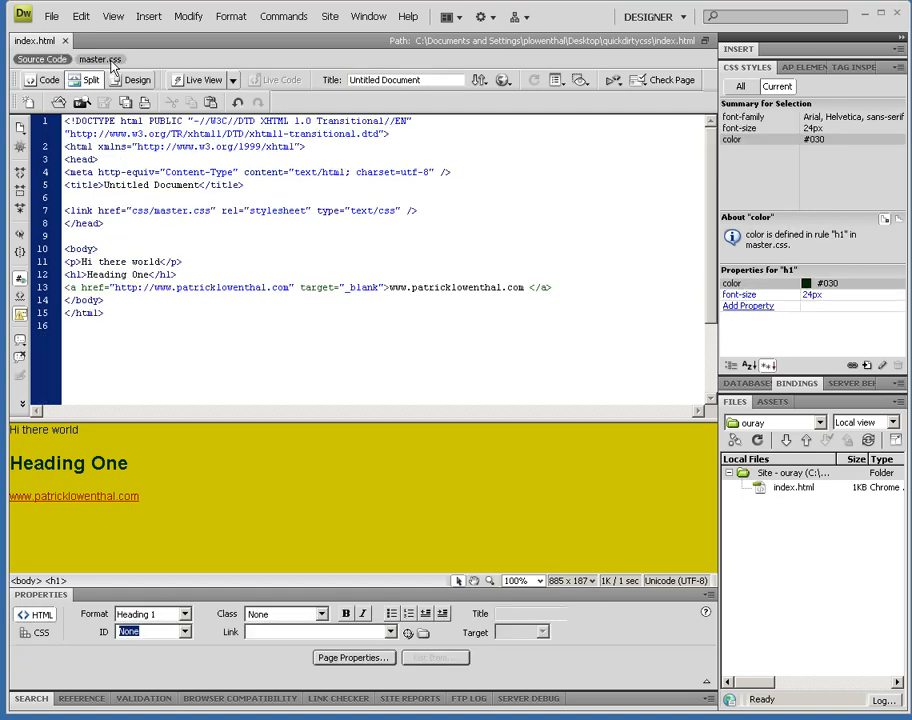
{"action": "left_click", "coordinate": [108, 60]}
{"action": "left_click", "coordinate": [88, 256]}
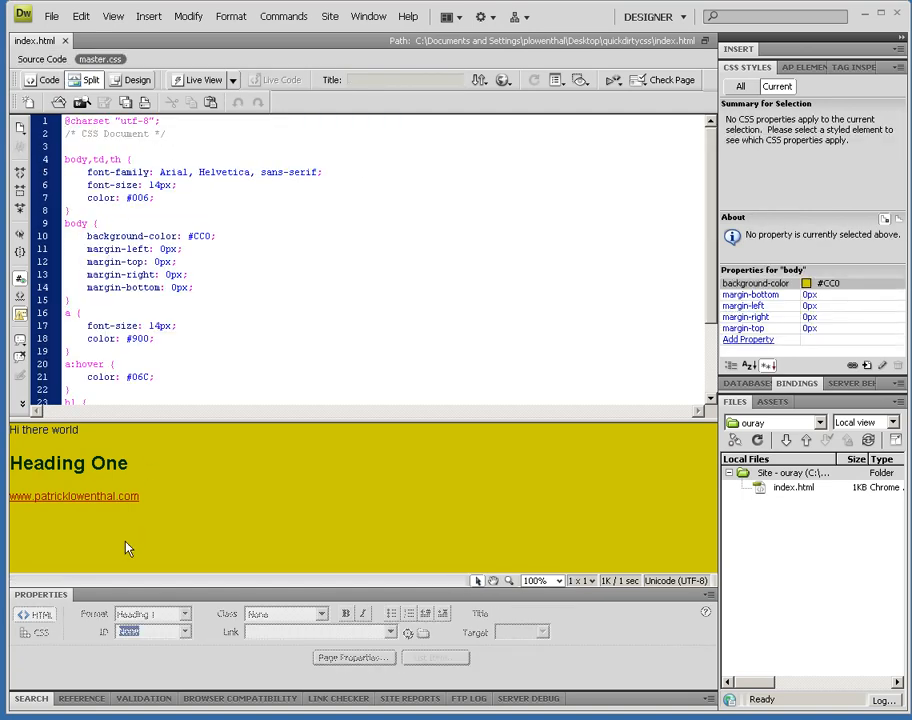
{"action": "left_click_drag", "start_coordinate": [175, 296], "coordinate": [64, 222]}
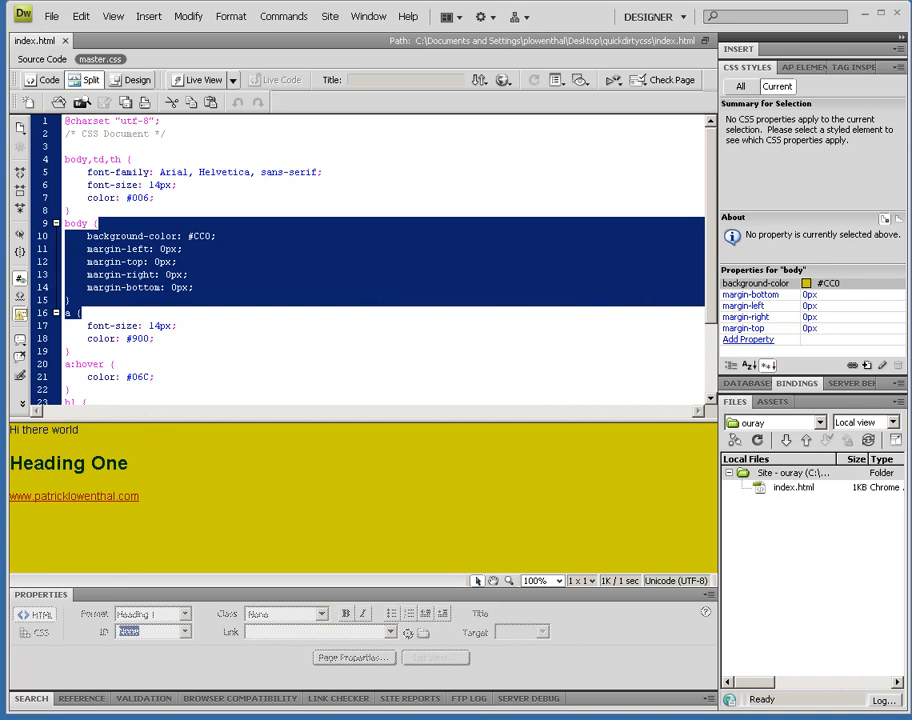